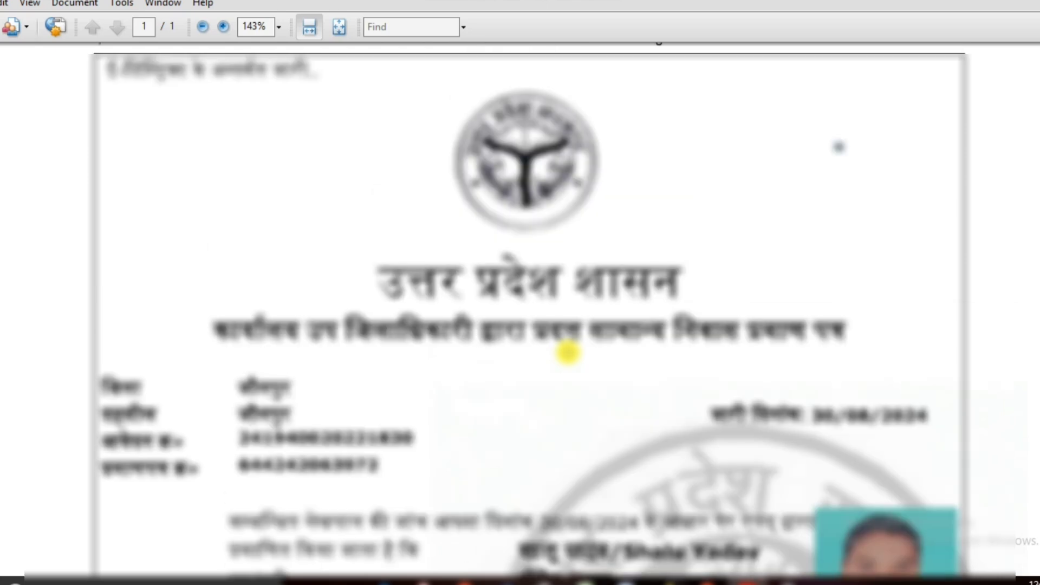
Scroll through the sample certificate and outline the explanatory lines at the page bottom.
{"action": "scroll", "coordinate": [567, 353], "scroll_direction": "down", "scroll_amount": 12}
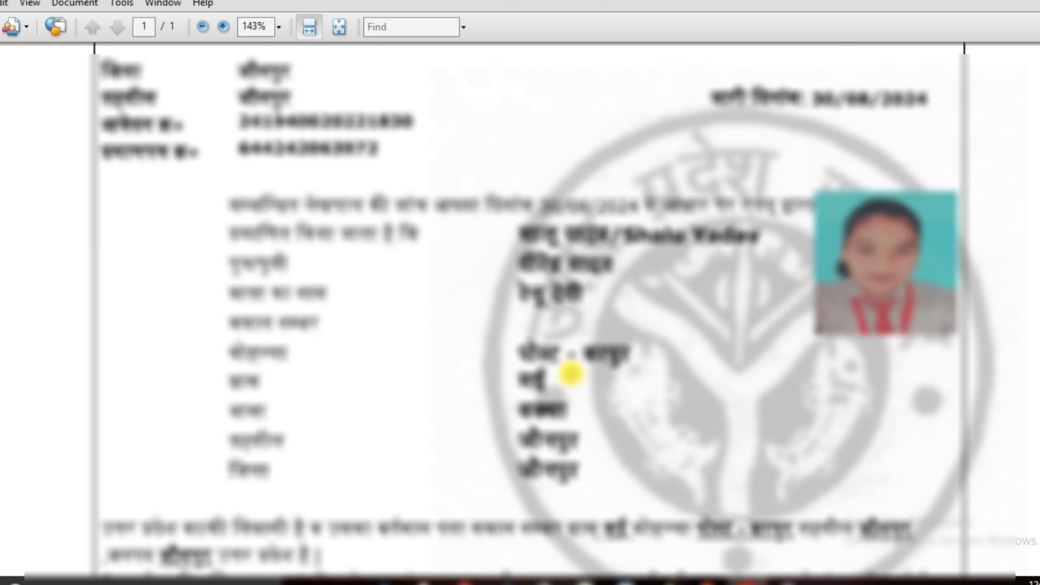
{"action": "scroll", "coordinate": [572, 374], "scroll_direction": "down", "scroll_amount": 8}
{"action": "scroll", "coordinate": [572, 373], "scroll_direction": "up", "scroll_amount": 14}
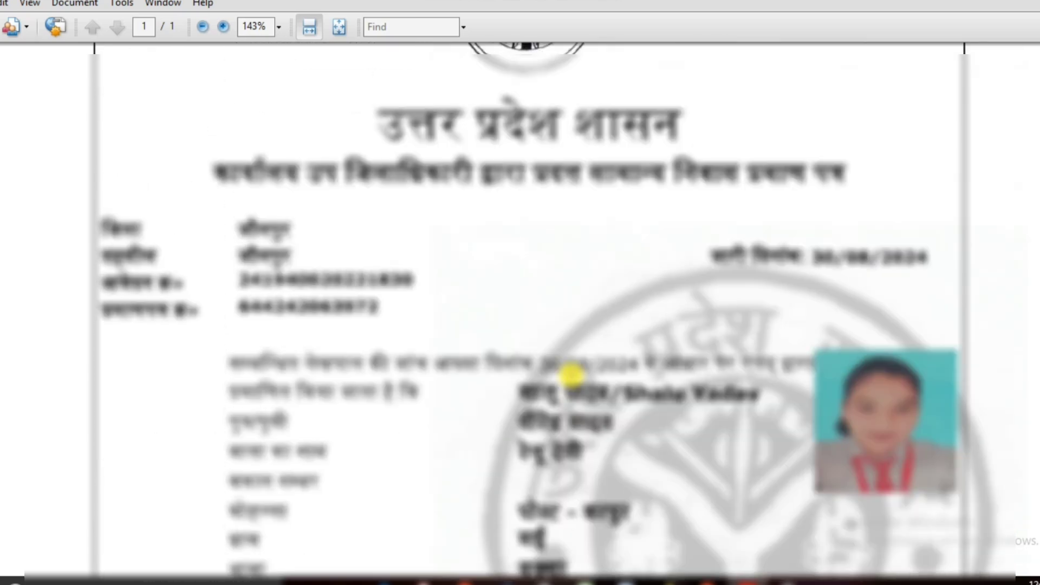
{"action": "scroll", "coordinate": [572, 374], "scroll_direction": "up", "scroll_amount": 5}
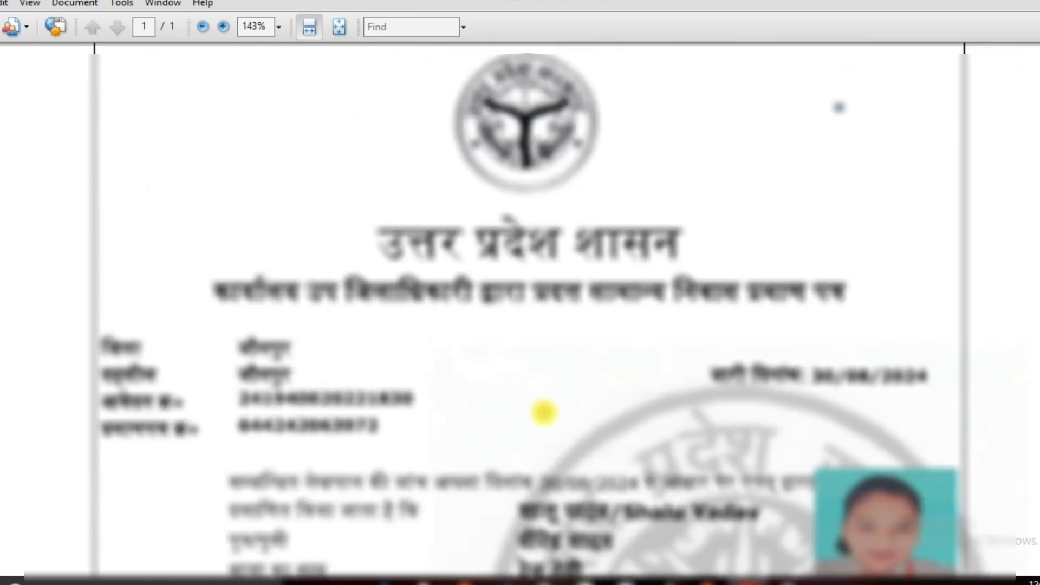
{"action": "scroll", "coordinate": [541, 411], "scroll_direction": "down", "scroll_amount": 5}
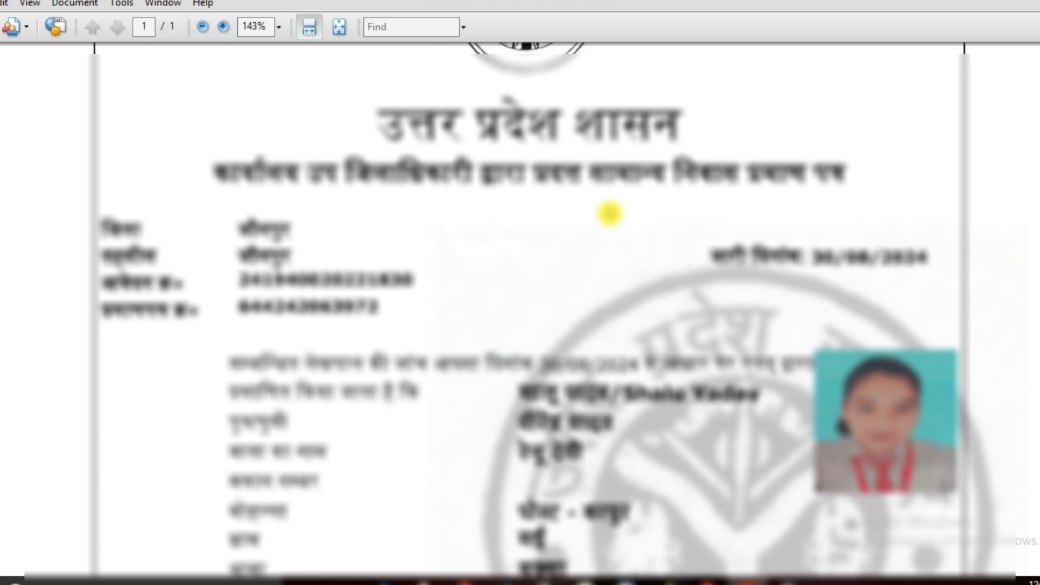
{"action": "scroll", "coordinate": [610, 228], "scroll_direction": "down", "scroll_amount": 10}
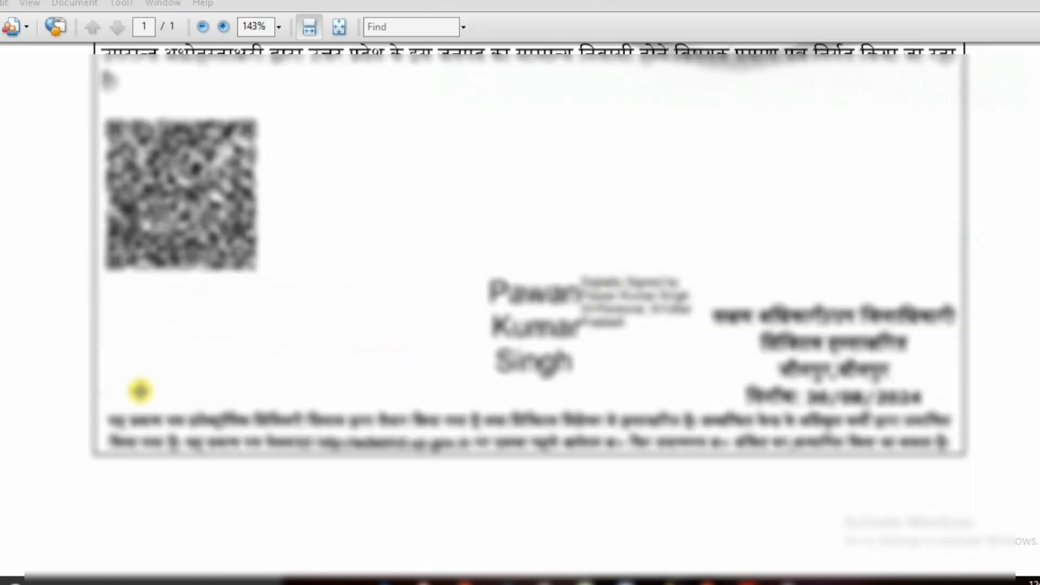
{"action": "left_click_drag", "start_coordinate": [103, 402], "coordinate": [956, 460]}
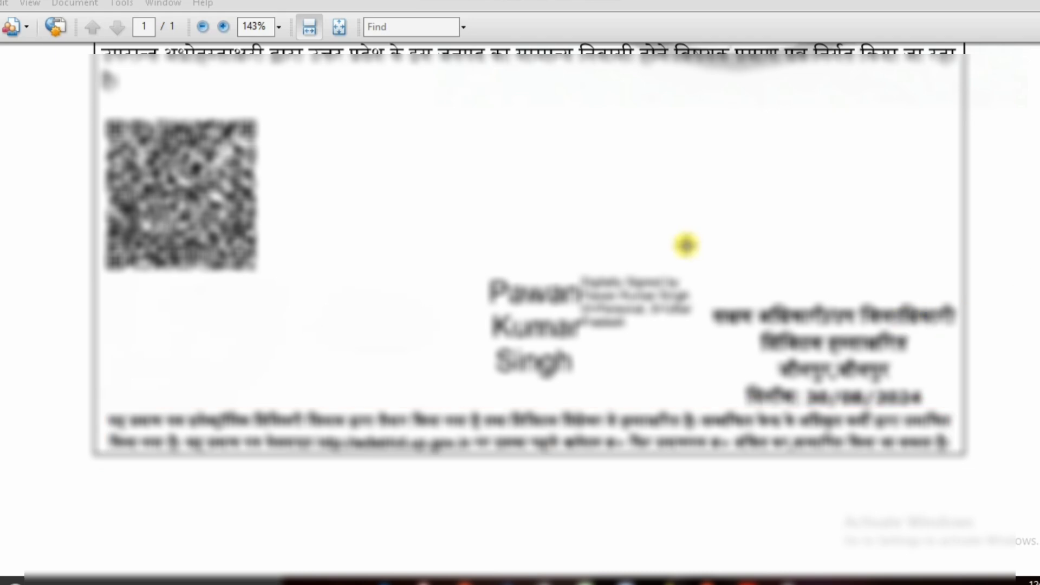
Outline the certificate's digital signature, then scroll through the page once more.
{"action": "mouse_move", "coordinate": [461, 255]}
{"action": "left_mouse_down"}
{"action": "mouse_move", "coordinate": [509, 351]}
{"action": "mouse_move", "coordinate": [668, 395]}
{"action": "mouse_move", "coordinate": [705, 392]}
{"action": "left_mouse_up"}
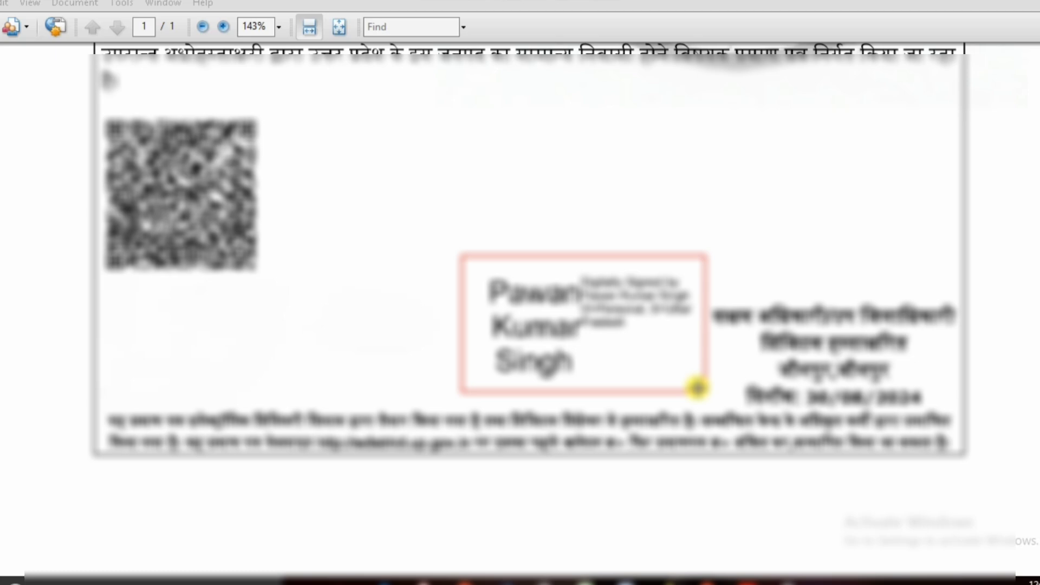
{"action": "scroll", "coordinate": [629, 476], "scroll_direction": "up", "scroll_amount": 10}
{"action": "scroll", "coordinate": [630, 476], "scroll_direction": "up", "scroll_amount": 9}
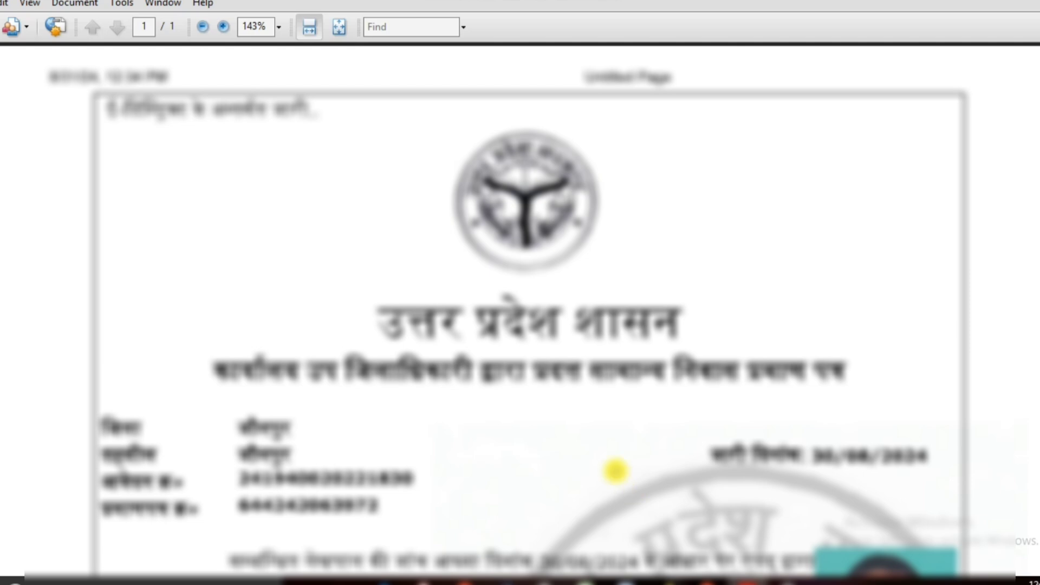
{"action": "scroll", "coordinate": [615, 471], "scroll_direction": "down", "scroll_amount": 5}
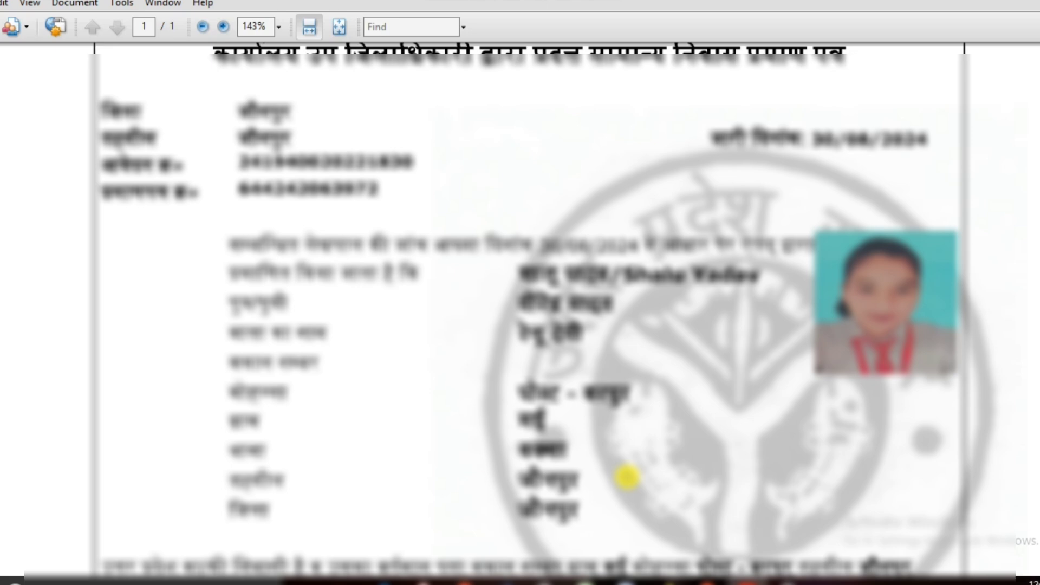
{"action": "scroll", "coordinate": [627, 477], "scroll_direction": "up", "scroll_amount": 5}
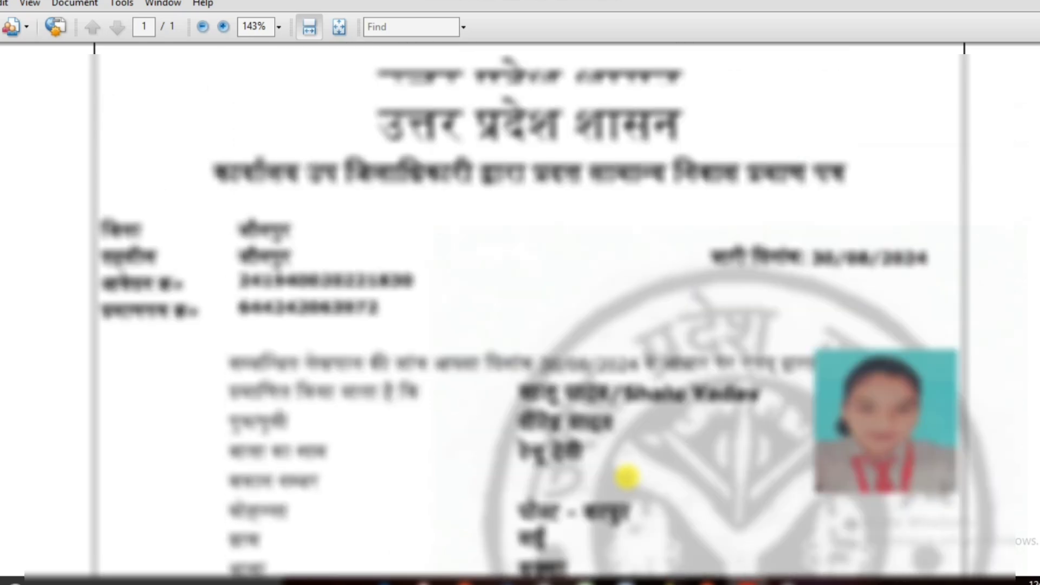
{"action": "scroll", "coordinate": [628, 477], "scroll_direction": "down", "scroll_amount": 20}
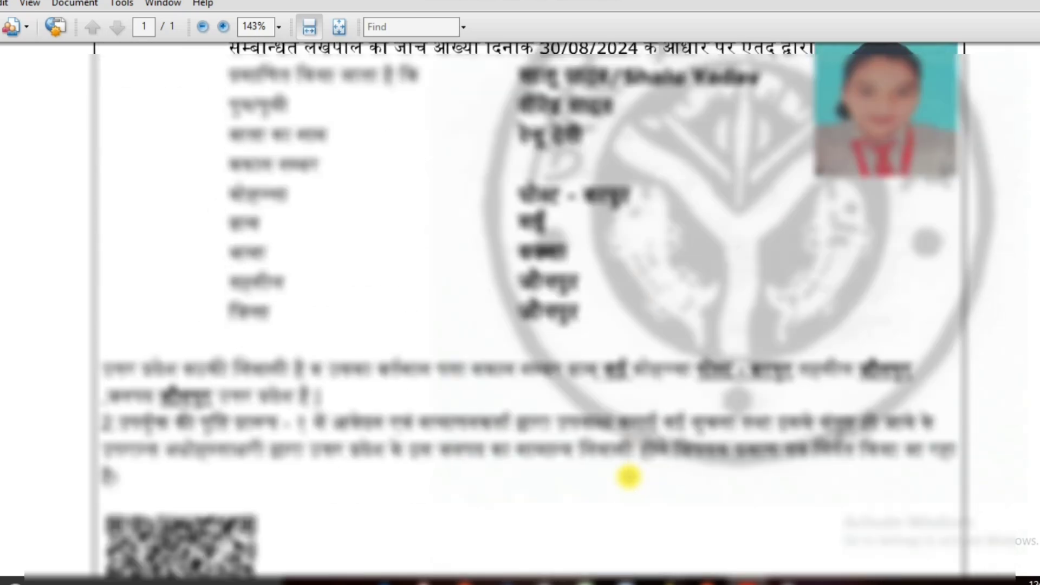
{"action": "scroll", "coordinate": [628, 477], "scroll_direction": "up", "scroll_amount": 20}
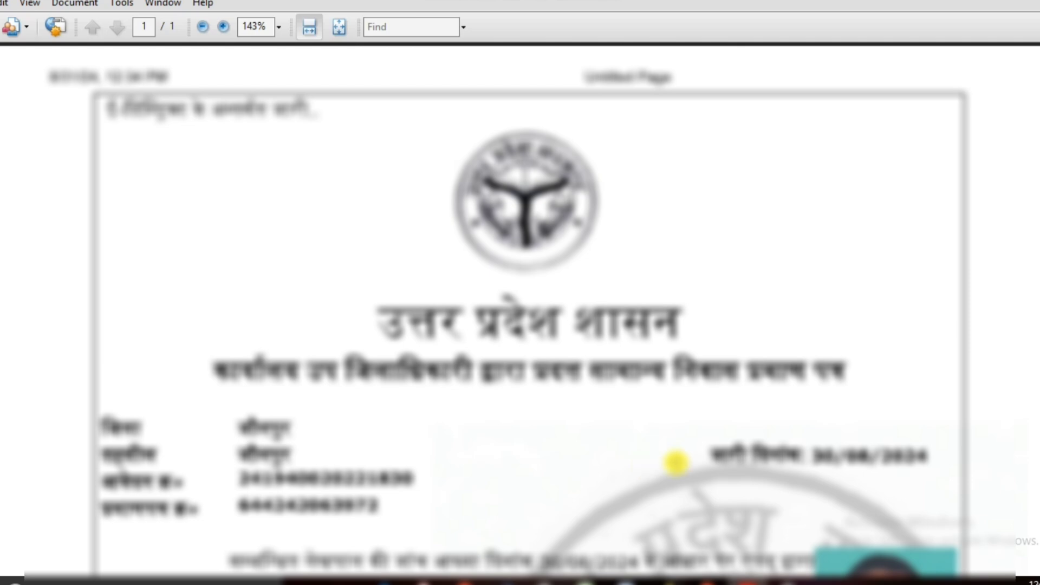
{"action": "scroll", "coordinate": [676, 462], "scroll_direction": "down", "scroll_amount": 12}
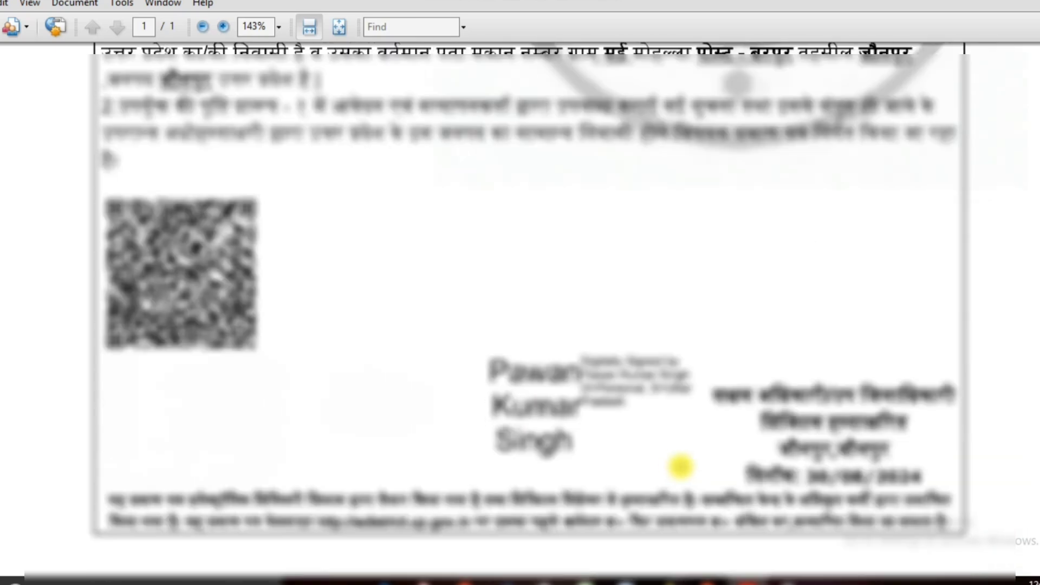
{"action": "scroll", "coordinate": [681, 467], "scroll_direction": "up", "scroll_amount": 12}
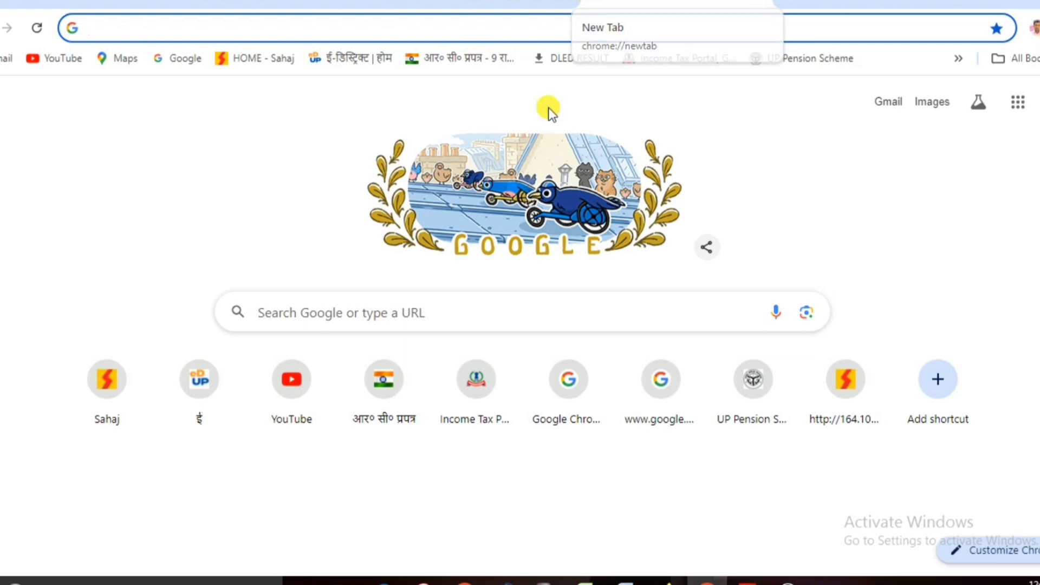
From the new Google tab, go to the eDistrict UP portal and open Citizen Login (eSathi).
{"action": "left_click", "coordinate": [303, 308]}
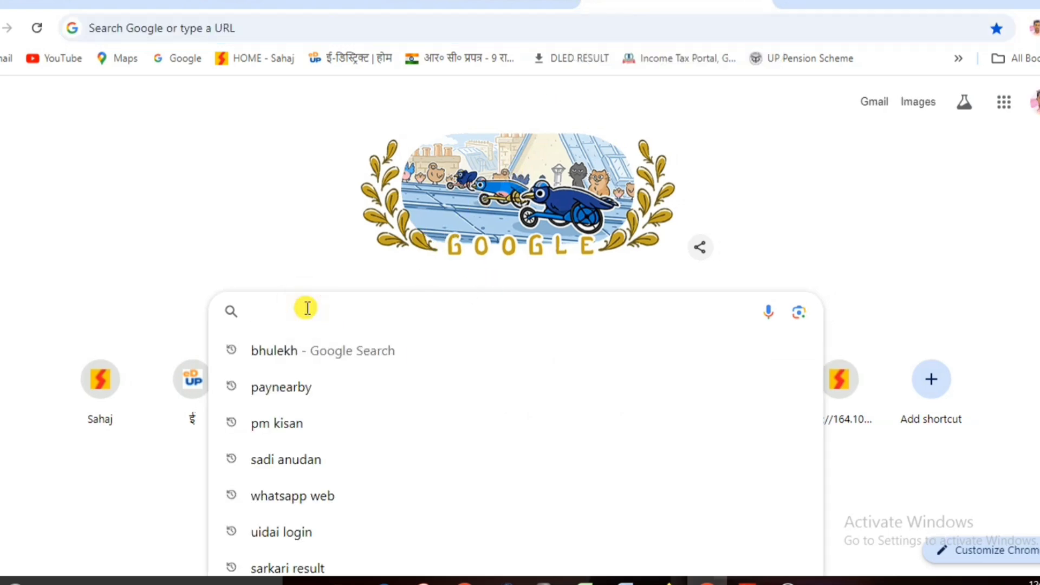
{"action": "left_click", "coordinate": [349, 61]}
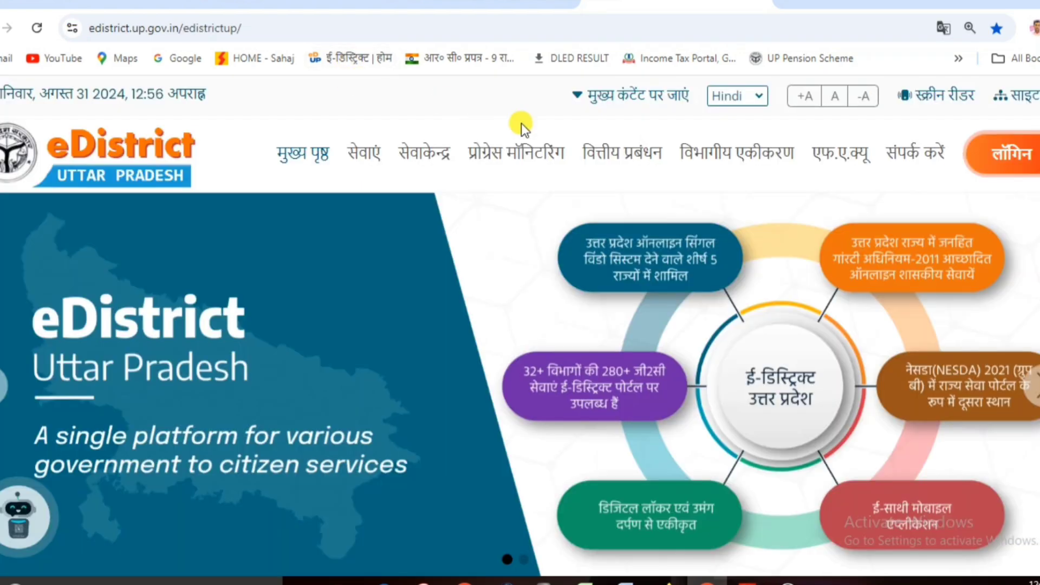
{"action": "mouse_move", "coordinate": [1034, 173]}
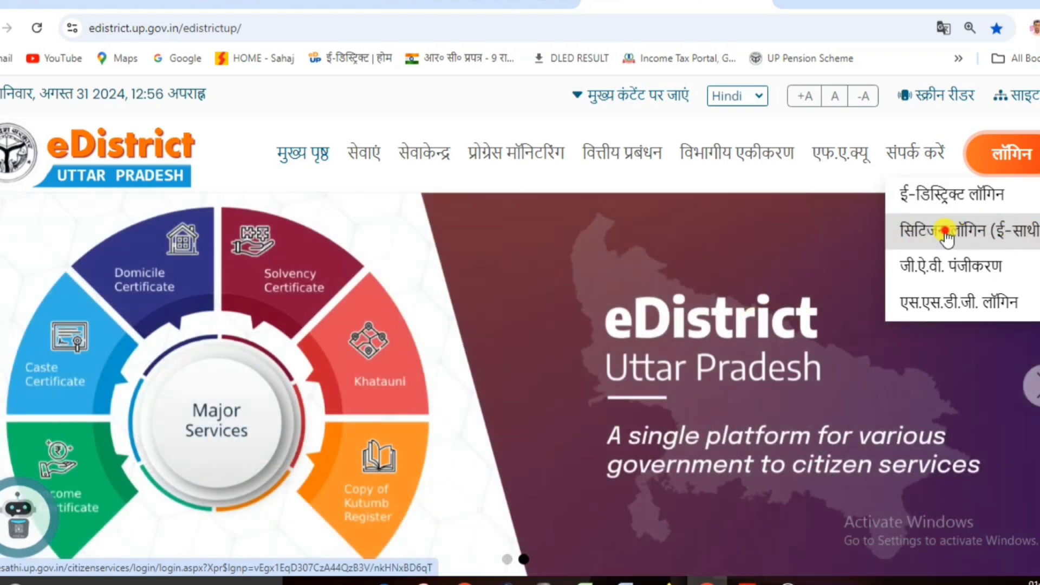
{"action": "left_click", "coordinate": [947, 234]}
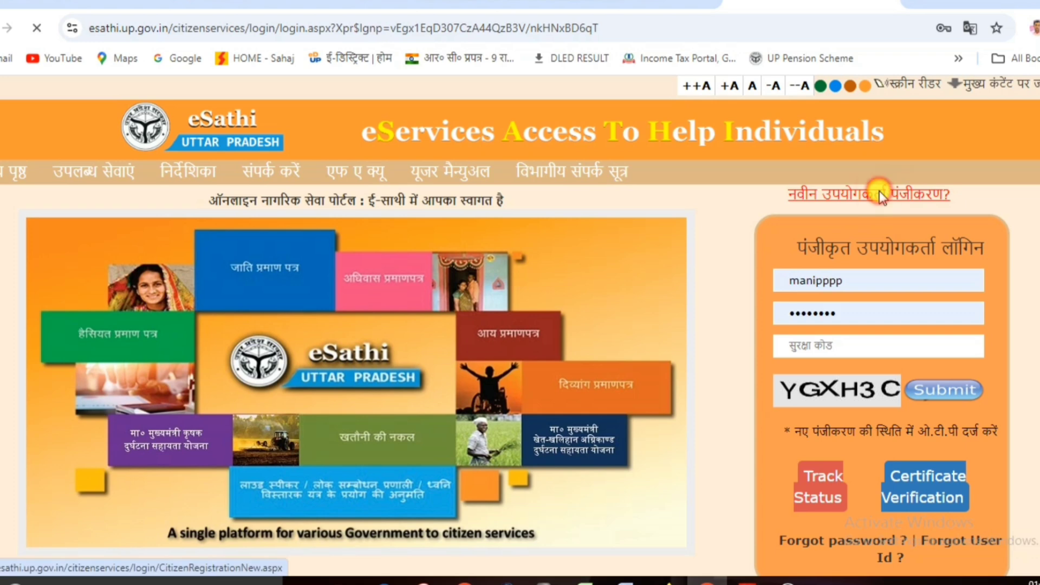
Enter the displayed security captcha and submit to log in to the citizen account.
{"action": "left_click", "coordinate": [879, 194]}
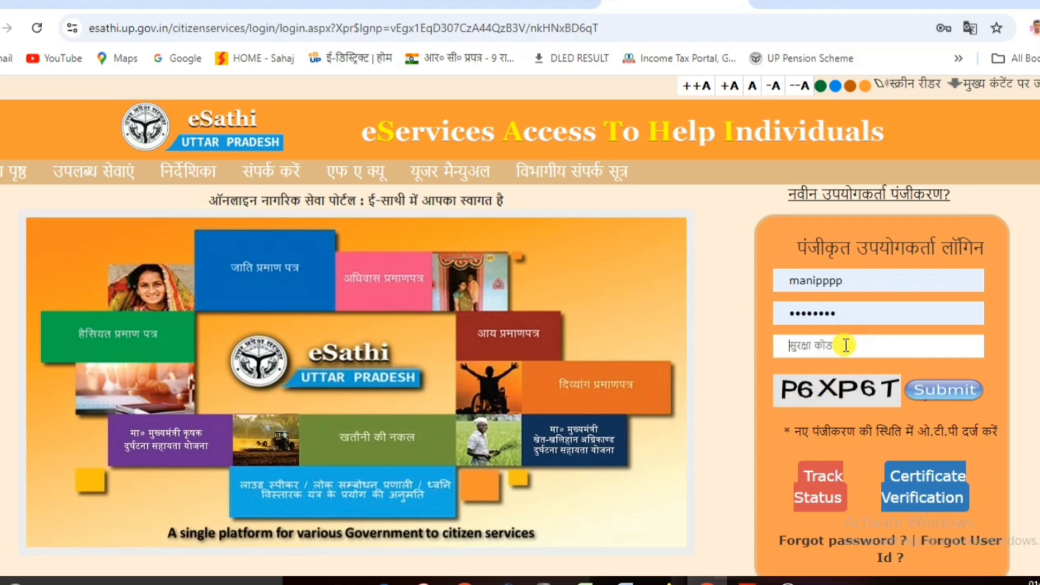
{"action": "type", "text": "P6XP6T"}
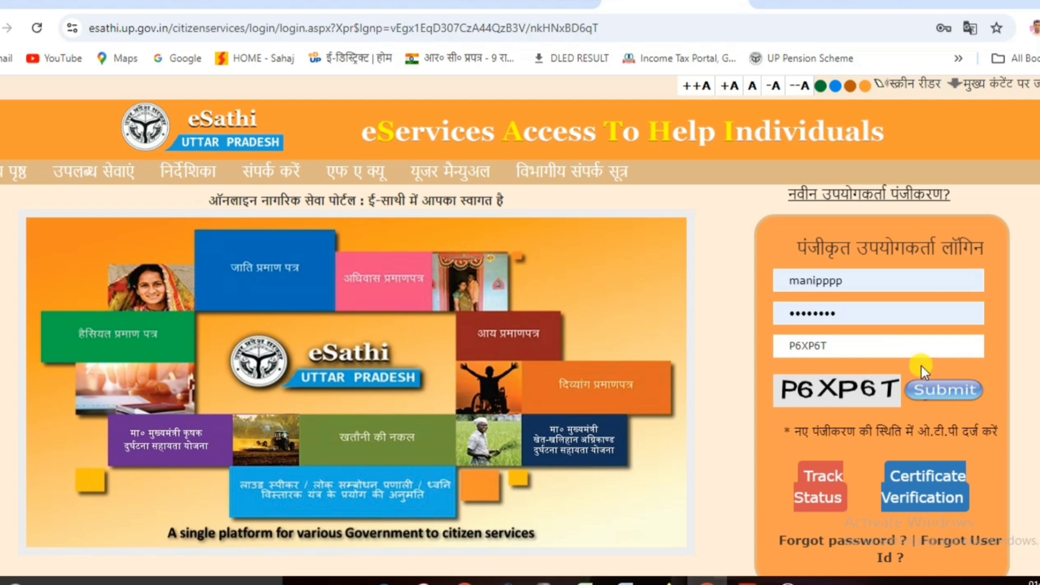
{"action": "left_click", "coordinate": [950, 391]}
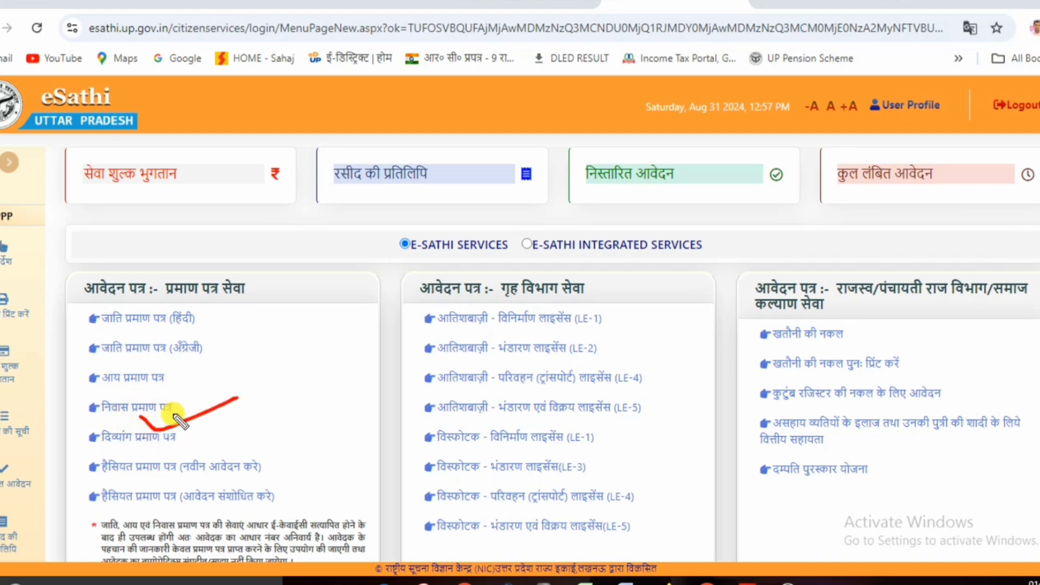
Start a domicile certificate application and verify Aadhaar e-KYC with consent and the mobile OTP.
{"action": "left_click", "coordinate": [155, 412]}
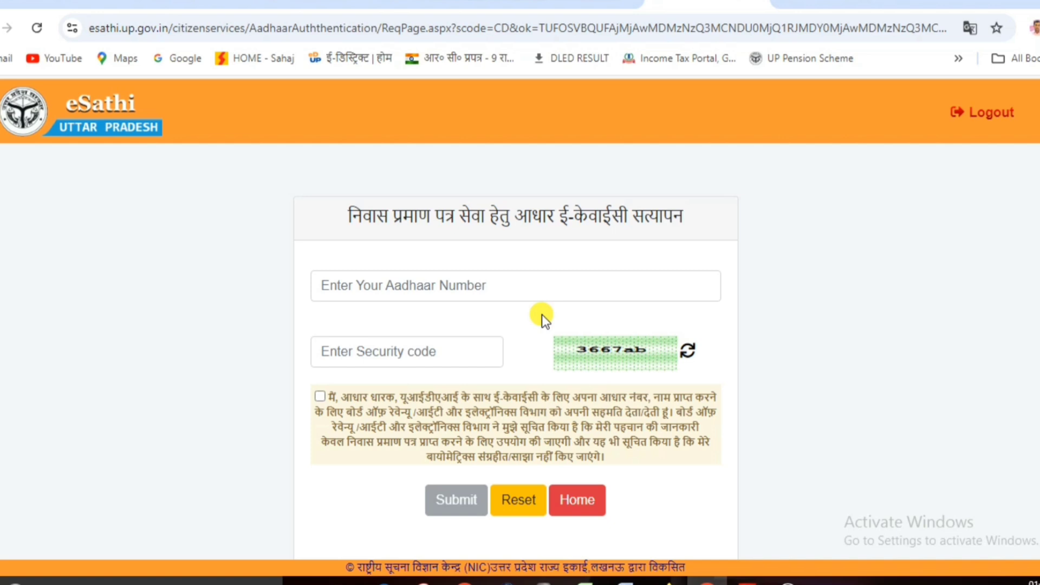
{"action": "left_click", "coordinate": [536, 295]}
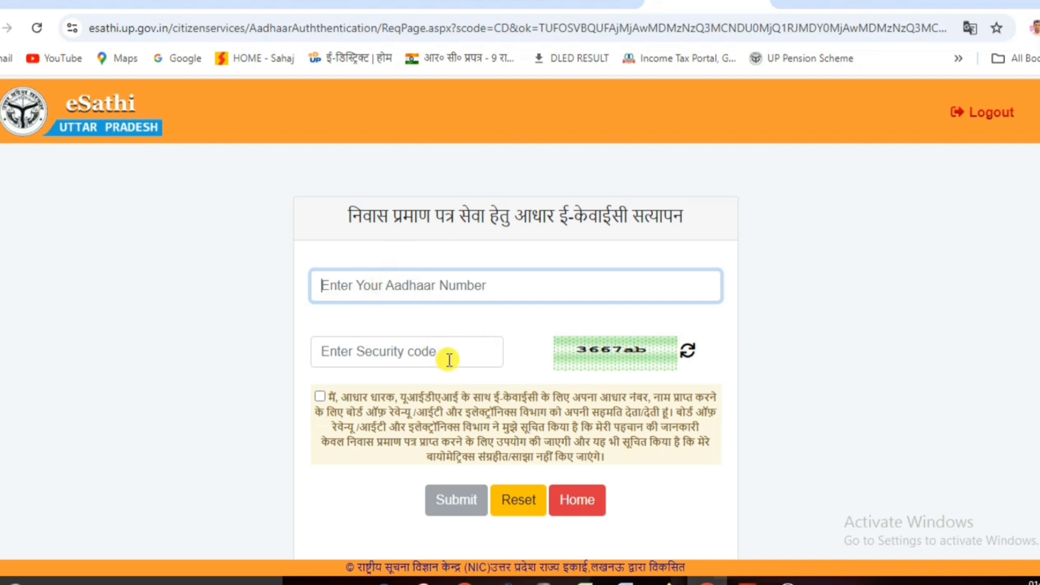
{"action": "left_click", "coordinate": [320, 396]}
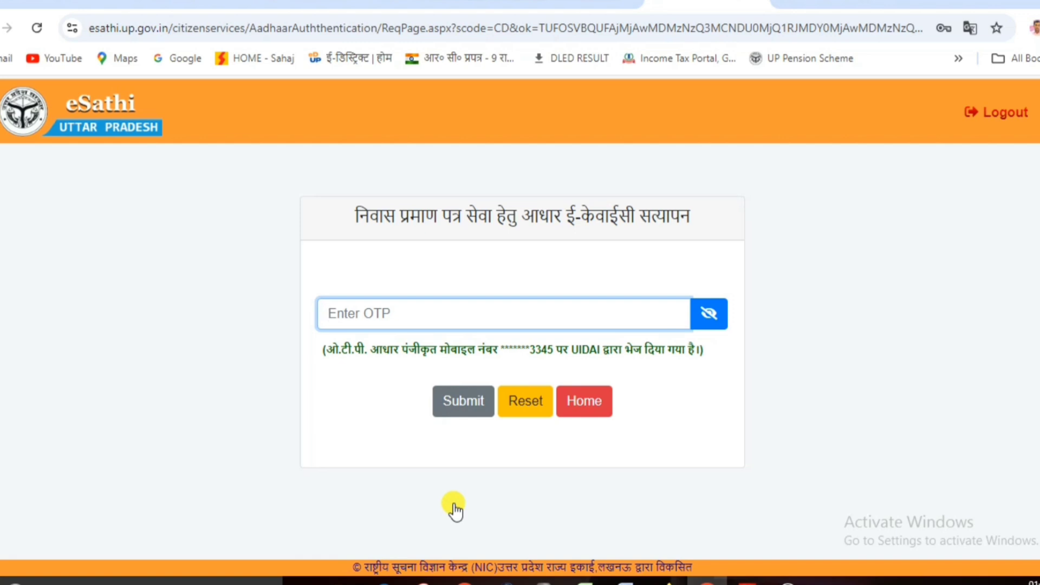
{"action": "left_click", "coordinate": [416, 380]}
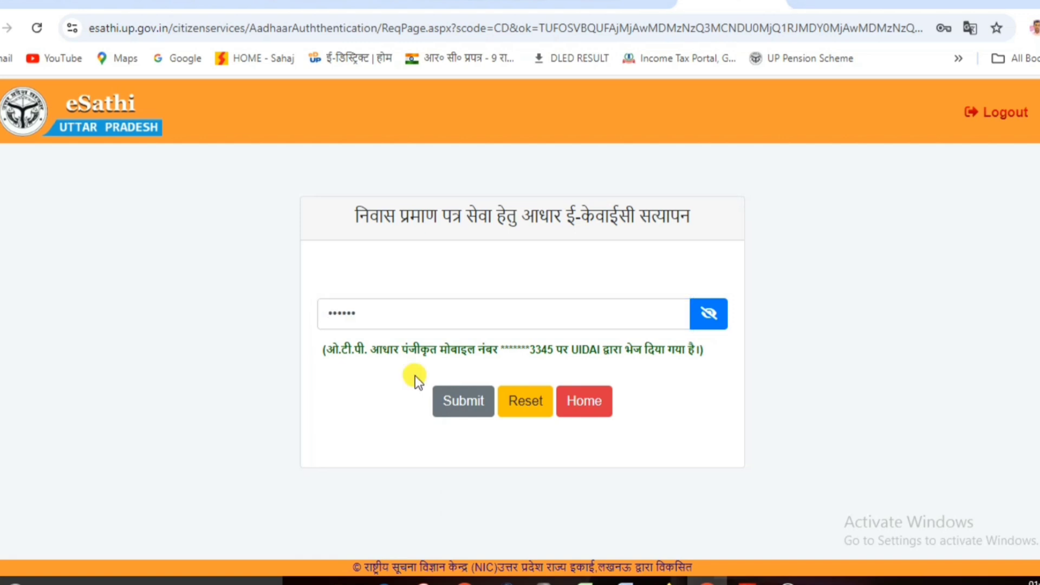
{"action": "left_click", "coordinate": [458, 401]}
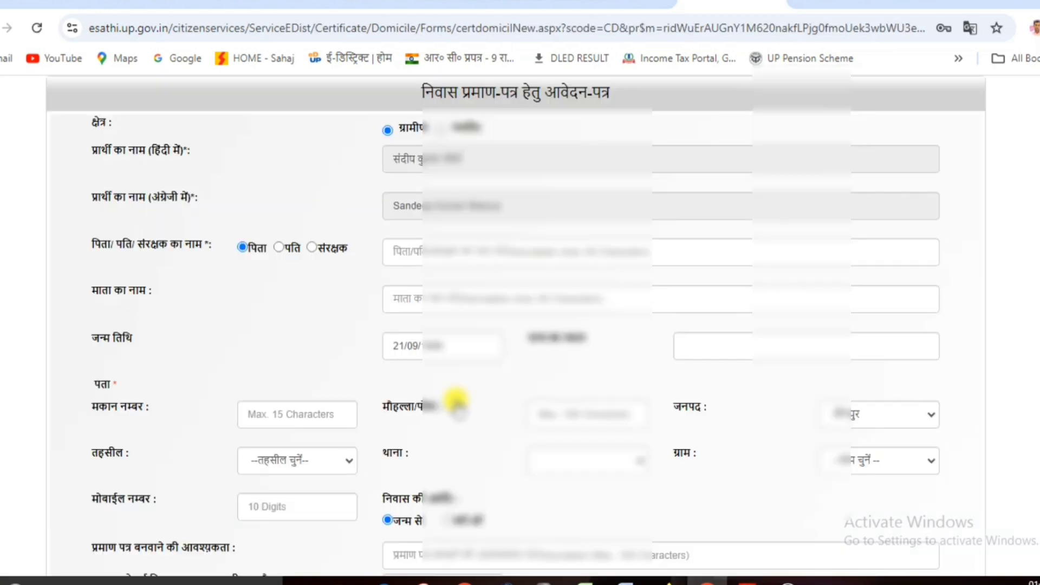
Review the prefilled fields and fill the address, choosing tehsil बदलापुर, thana and village.
{"action": "scroll", "coordinate": [547, 298], "scroll_direction": "down", "scroll_amount": 5}
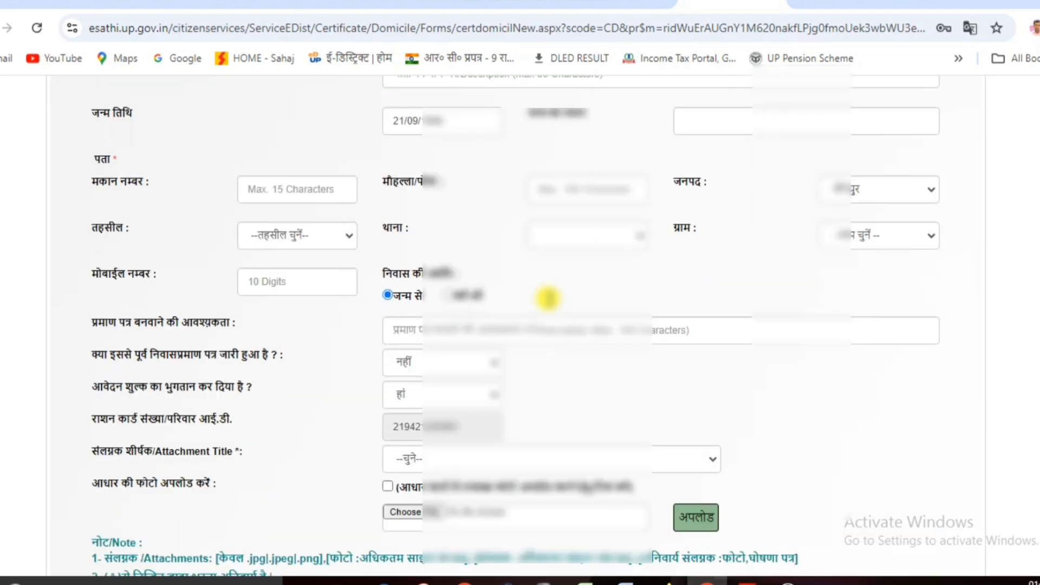
{"action": "scroll", "coordinate": [548, 298], "scroll_direction": "up", "scroll_amount": 5}
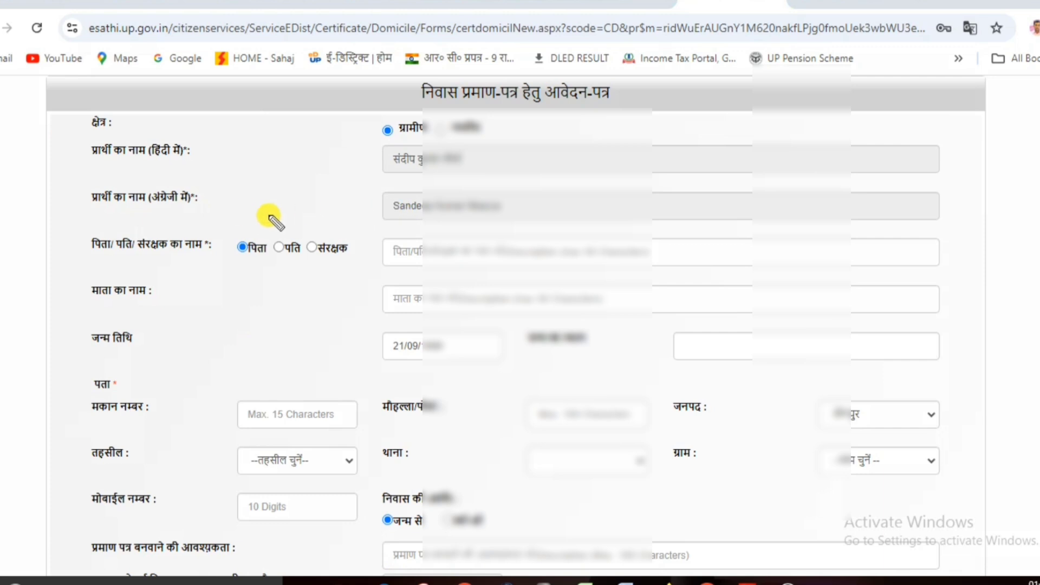
{"action": "left_click_drag", "start_coordinate": [490, 214], "coordinate": [558, 204]}
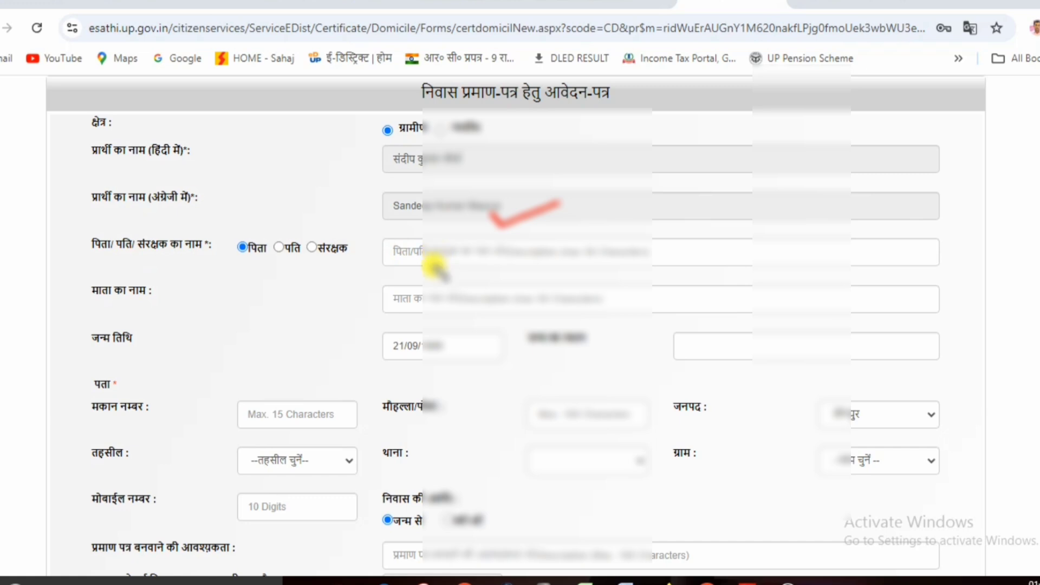
{"action": "left_click_drag", "start_coordinate": [399, 267], "coordinate": [521, 241]}
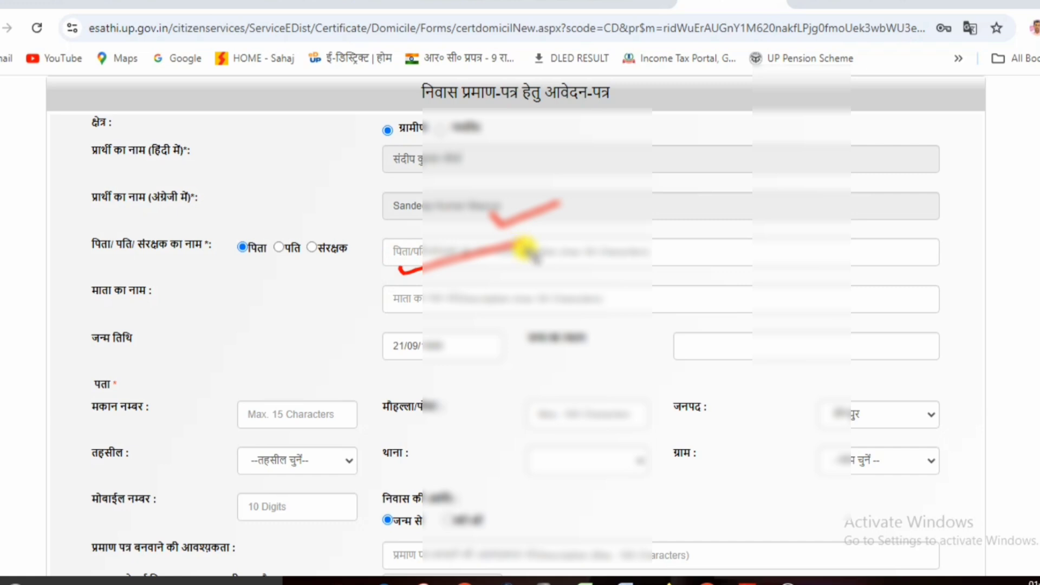
{"action": "left_click", "coordinate": [408, 310]}
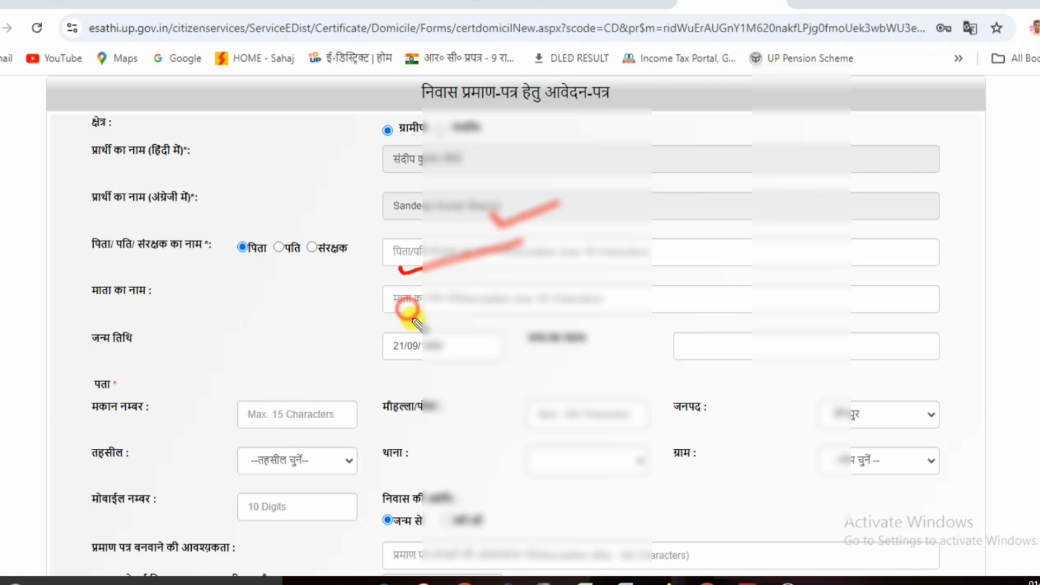
{"action": "mouse_move", "coordinate": [409, 312]}
{"action": "left_mouse_down"}
{"action": "mouse_move", "coordinate": [515, 300]}
{"action": "mouse_move", "coordinate": [508, 296]}
{"action": "left_mouse_up"}
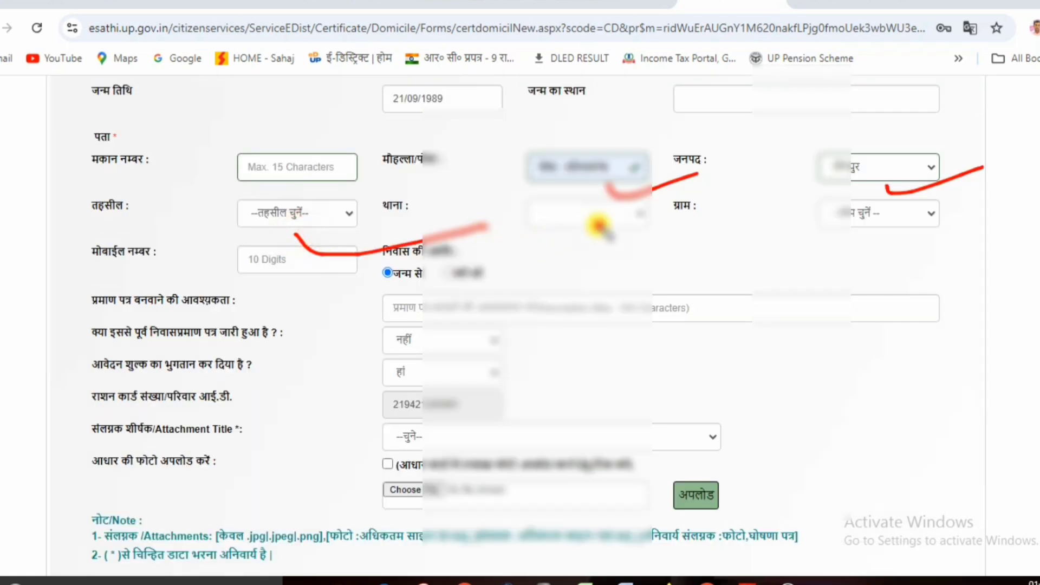
{"action": "left_click_drag", "start_coordinate": [600, 227], "coordinate": [732, 208]}
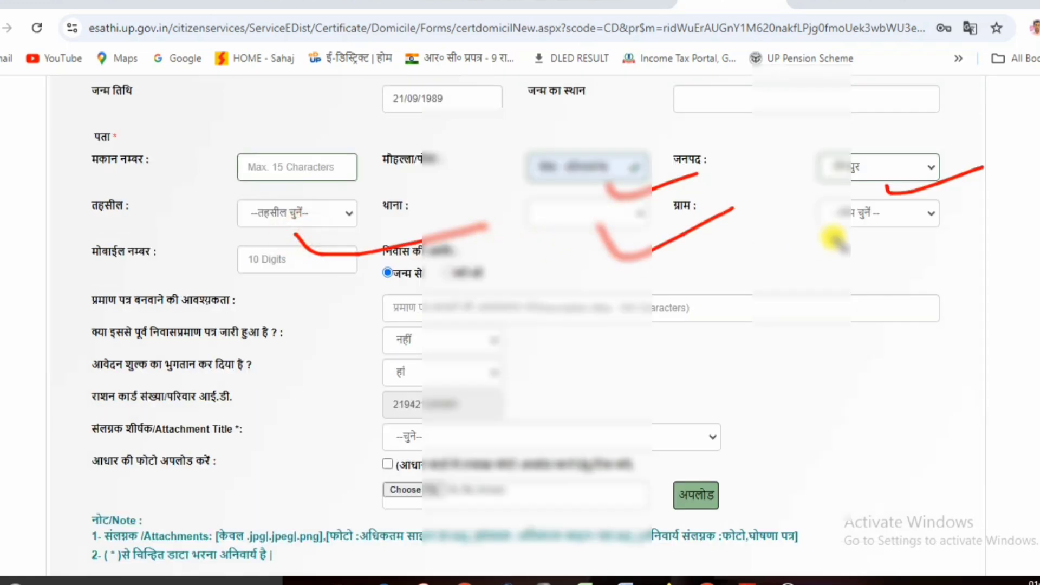
{"action": "left_click_drag", "start_coordinate": [875, 234], "coordinate": [980, 211]}
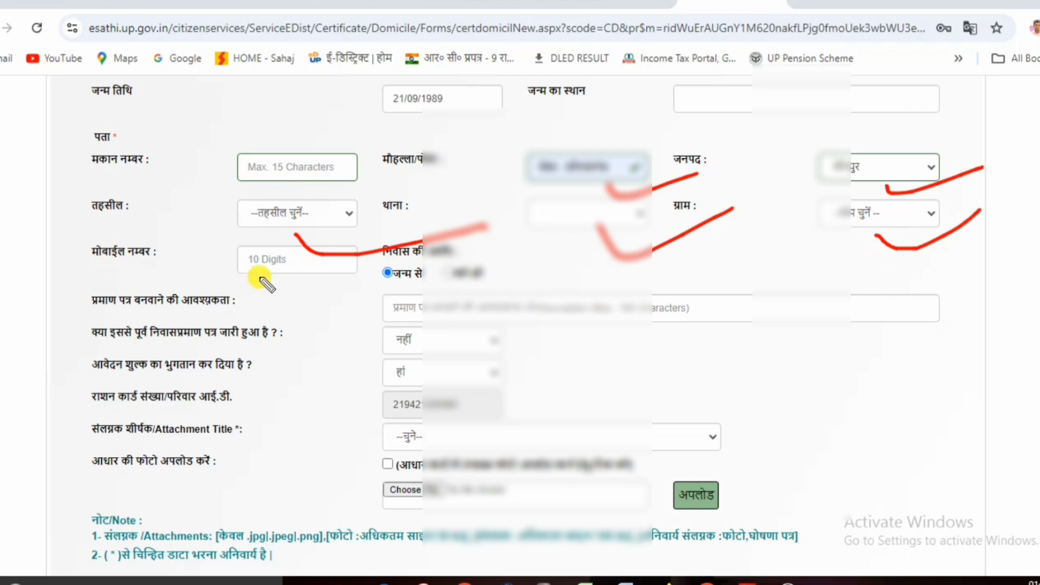
{"action": "left_click_drag", "start_coordinate": [275, 277], "coordinate": [420, 241]}
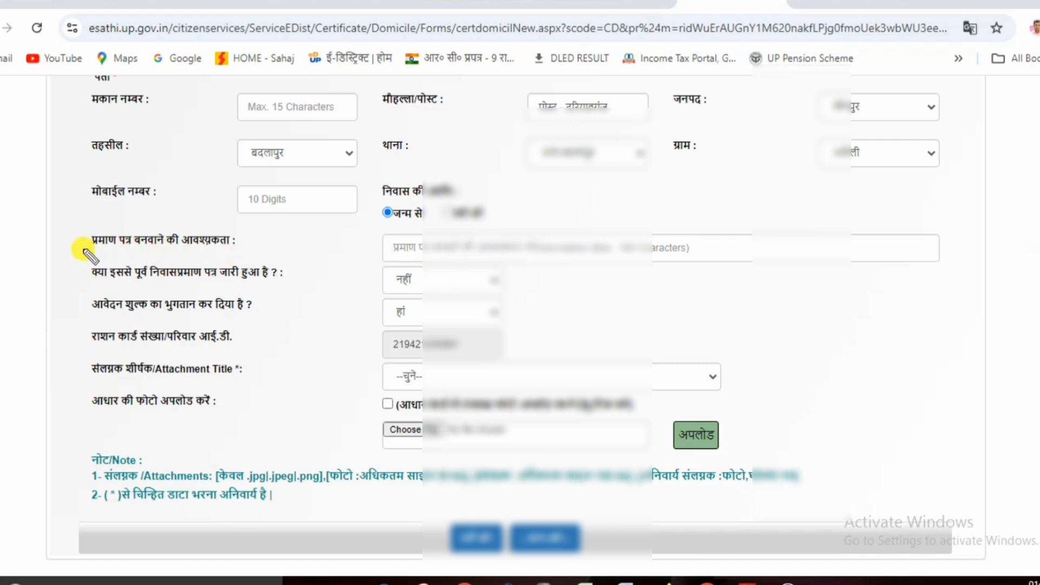
{"action": "left_click_drag", "start_coordinate": [82, 251], "coordinate": [249, 260]}
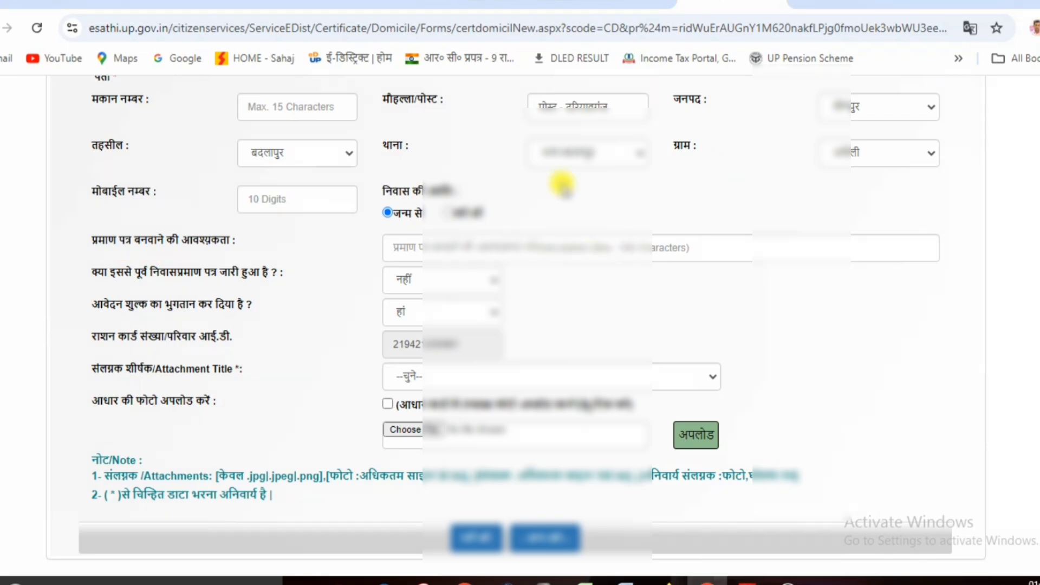
Fill in the certificate purpose field and bring up the Attachment Title choices.
{"action": "left_click", "coordinate": [425, 245]}
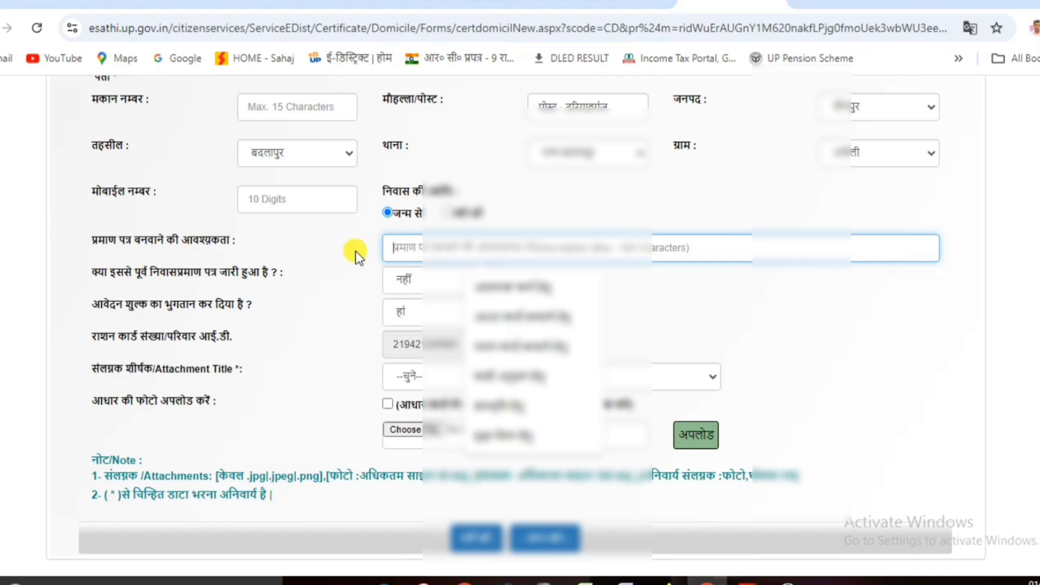
{"action": "left_click", "coordinate": [714, 298]}
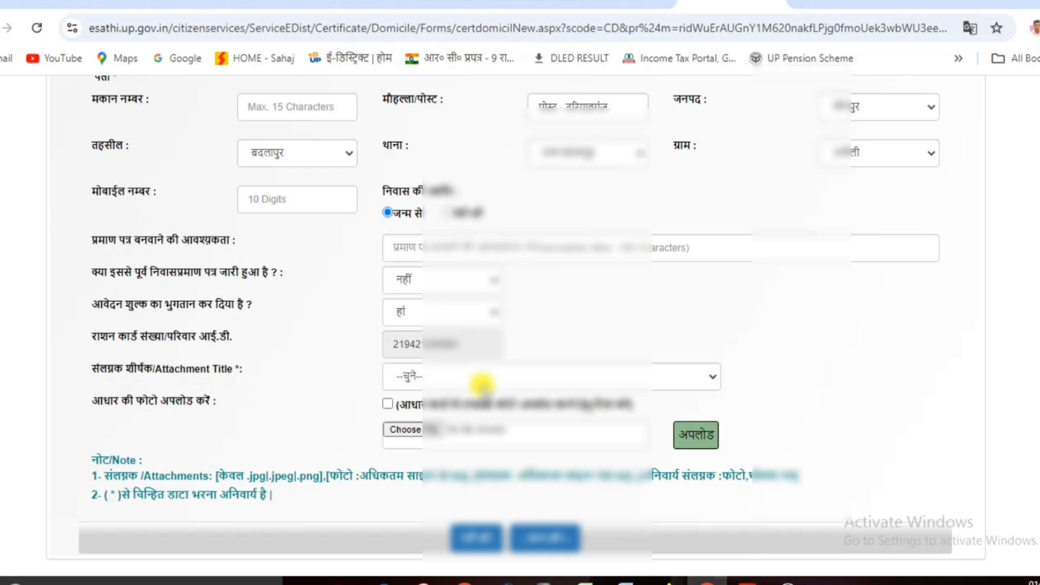
{"action": "left_click", "coordinate": [482, 384]}
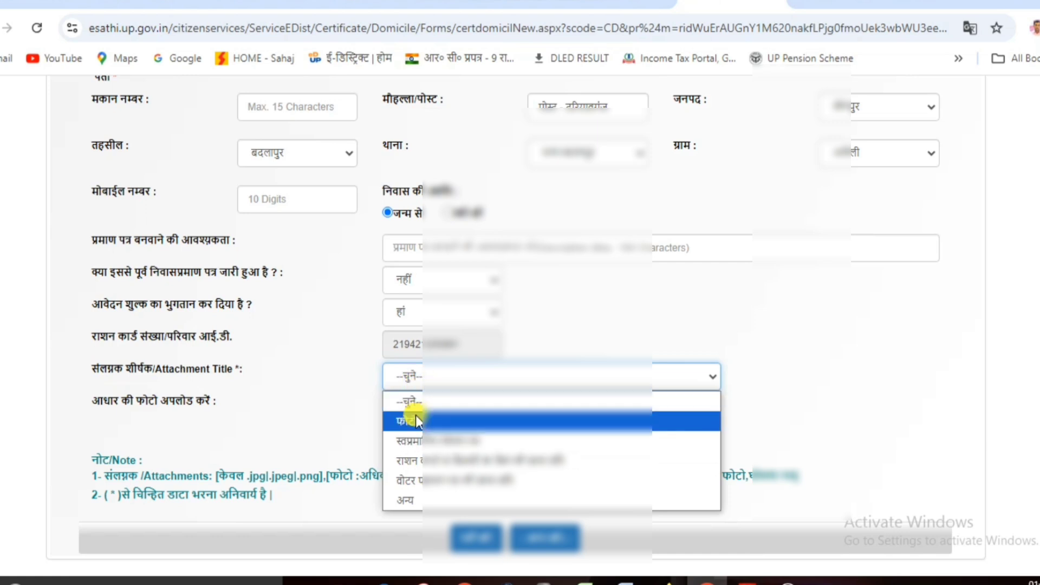
Upload the applicant's photo from the Desktop under the फोटो attachment title.
{"action": "left_click", "coordinate": [428, 421]}
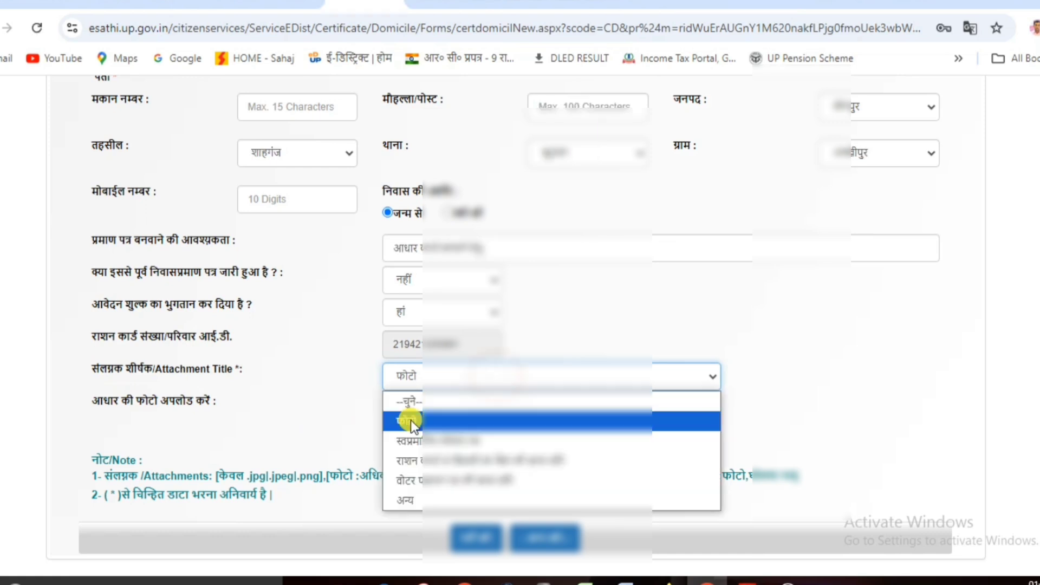
{"action": "left_click", "coordinate": [358, 409]}
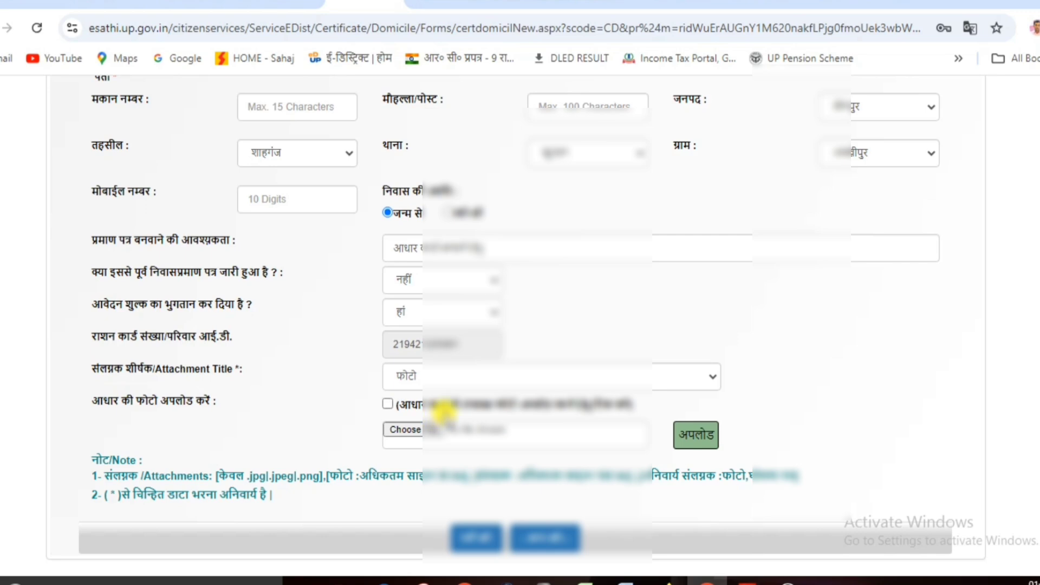
{"action": "left_click", "coordinate": [402, 433]}
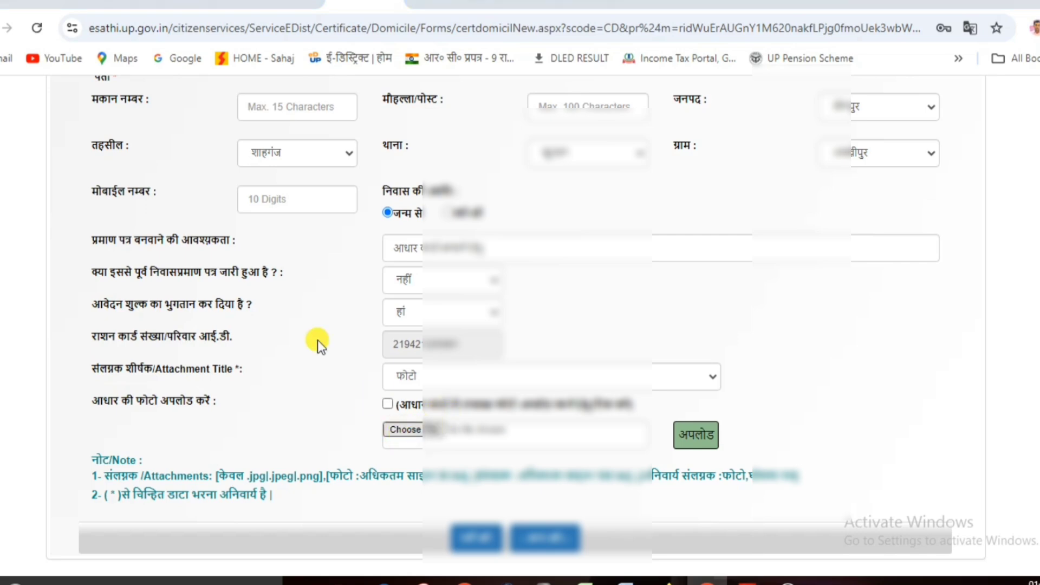
{"action": "scroll", "coordinate": [276, 163], "scroll_direction": "down", "scroll_amount": 4}
{"action": "double_click", "coordinate": [352, 103]}
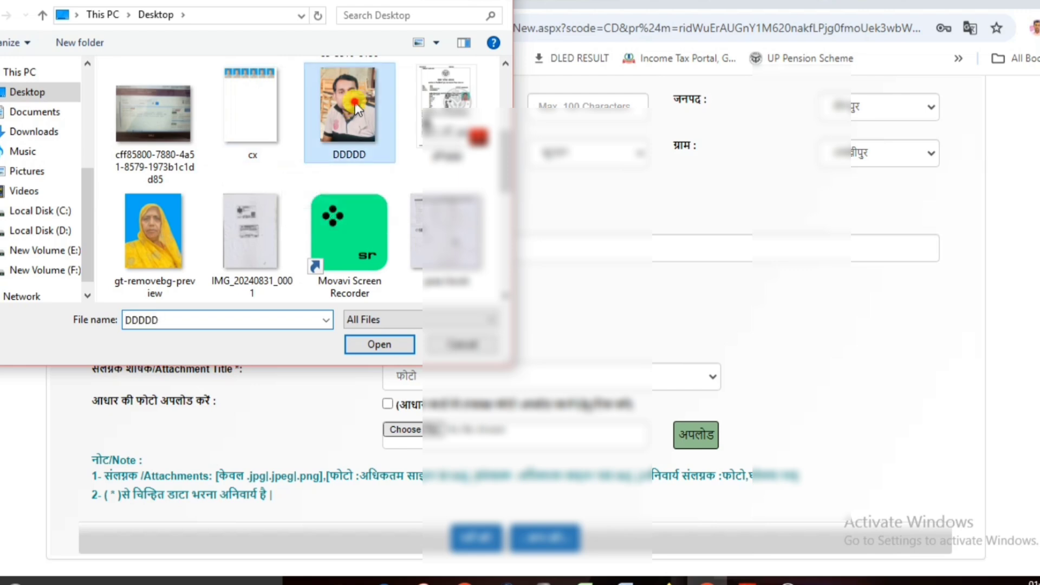
{"action": "left_click", "coordinate": [696, 436]}
{"action": "left_click", "coordinate": [463, 376]}
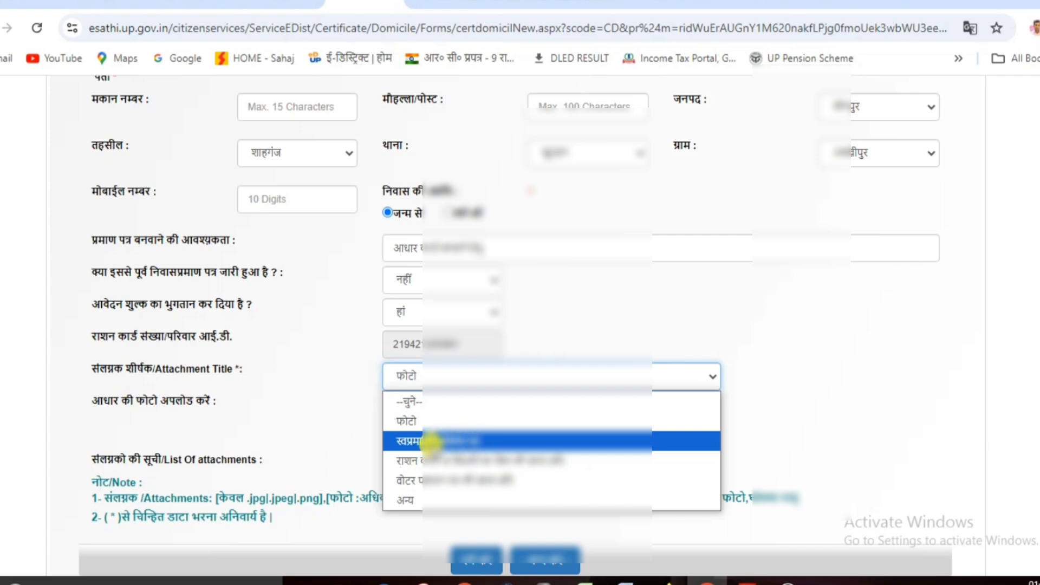
Attach the self-declaration image from the Desktop under the third attachment title.
{"action": "left_click", "coordinate": [457, 441]}
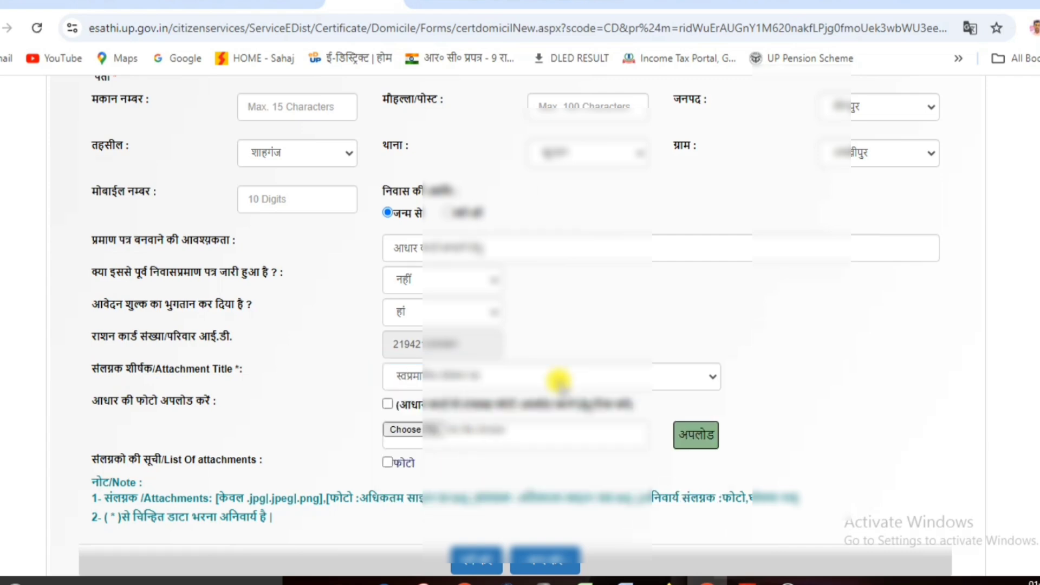
{"action": "left_click", "coordinate": [402, 430]}
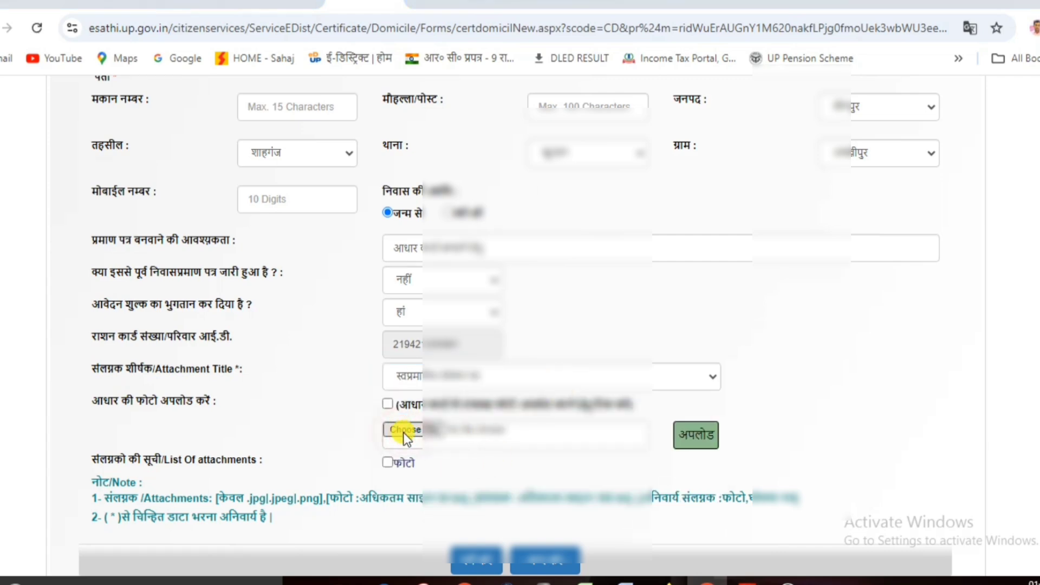
{"action": "scroll", "coordinate": [259, 174], "scroll_direction": "down", "scroll_amount": 3}
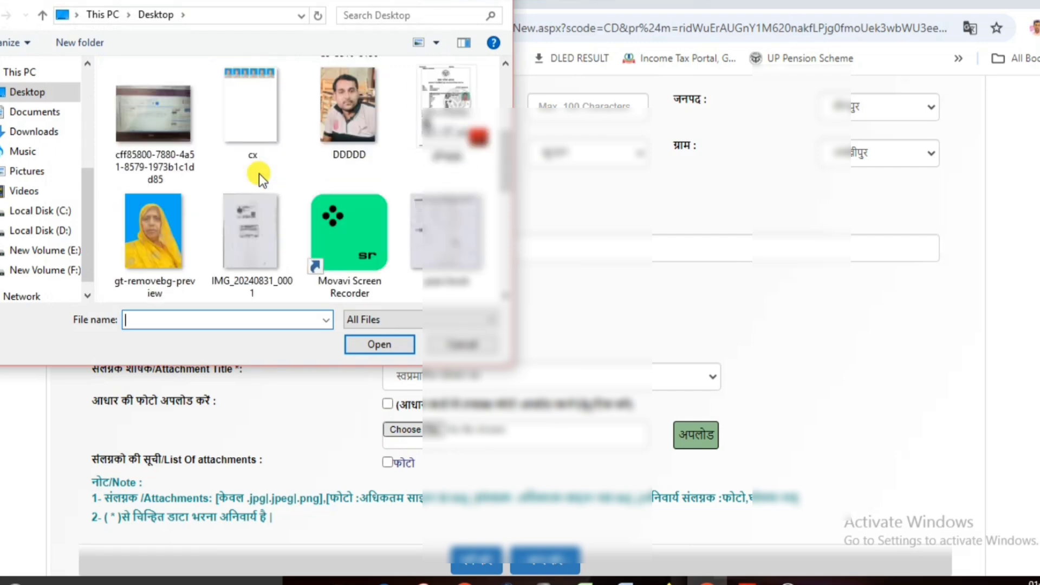
{"action": "scroll", "coordinate": [260, 173], "scroll_direction": "up", "scroll_amount": 3}
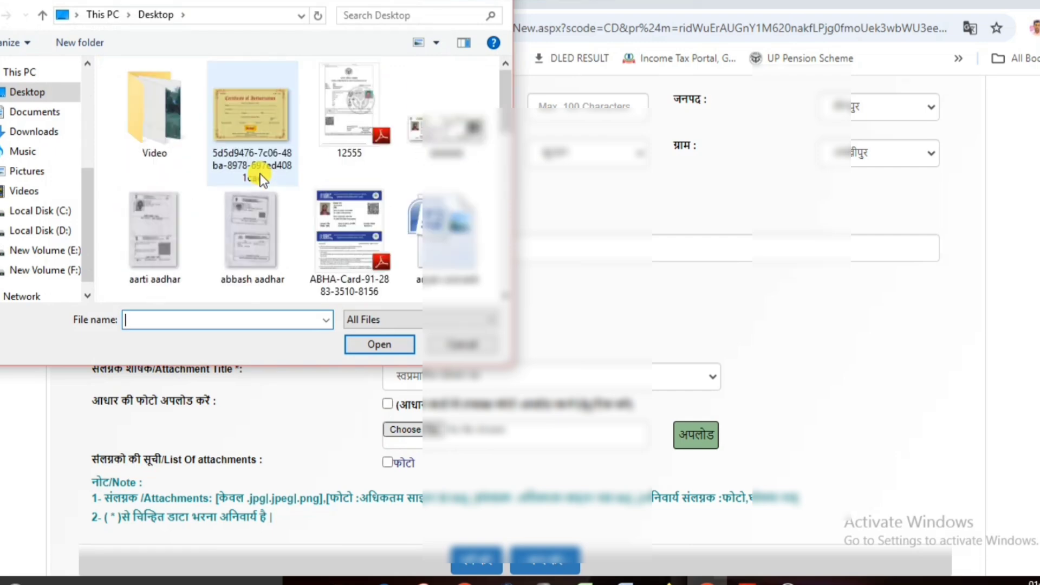
{"action": "scroll", "coordinate": [260, 174], "scroll_direction": "down", "scroll_amount": 3}
{"action": "double_click", "coordinate": [242, 246]}
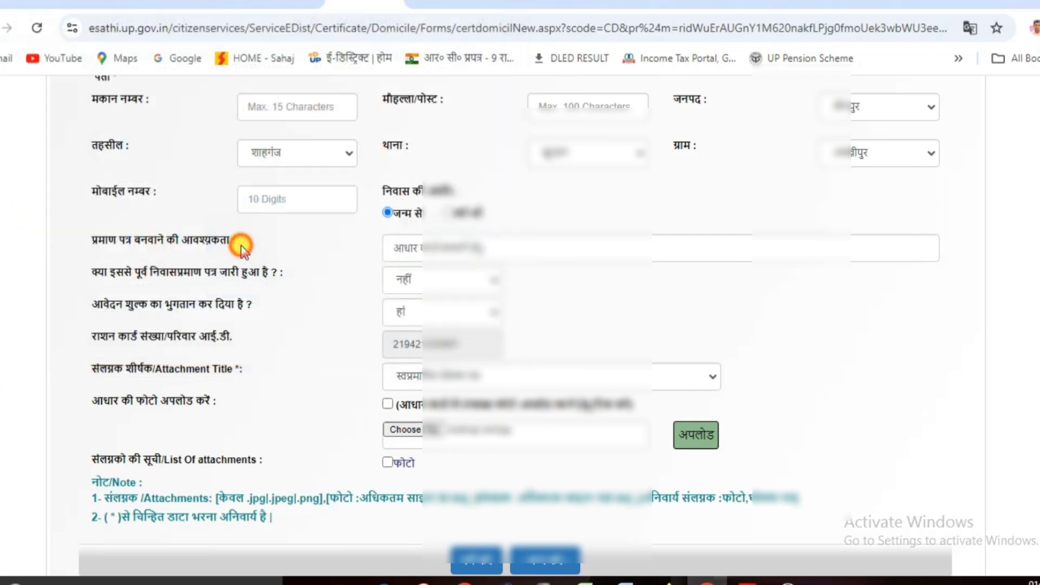
{"action": "left_click", "coordinate": [481, 377]}
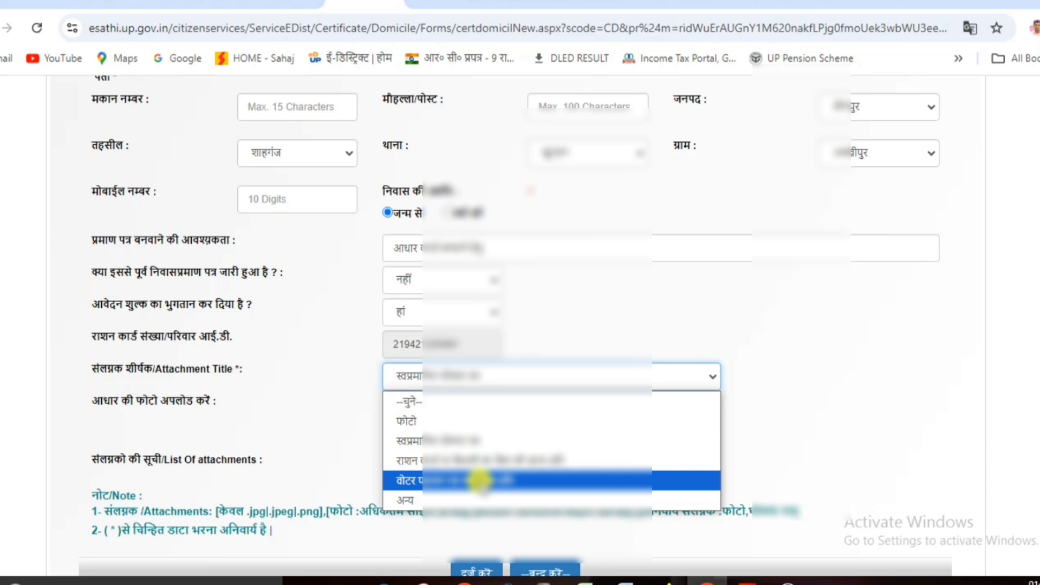
Upload the Aadhaar card image as an अन्य (Other) attachment named आधार.
{"action": "left_click", "coordinate": [403, 499]}
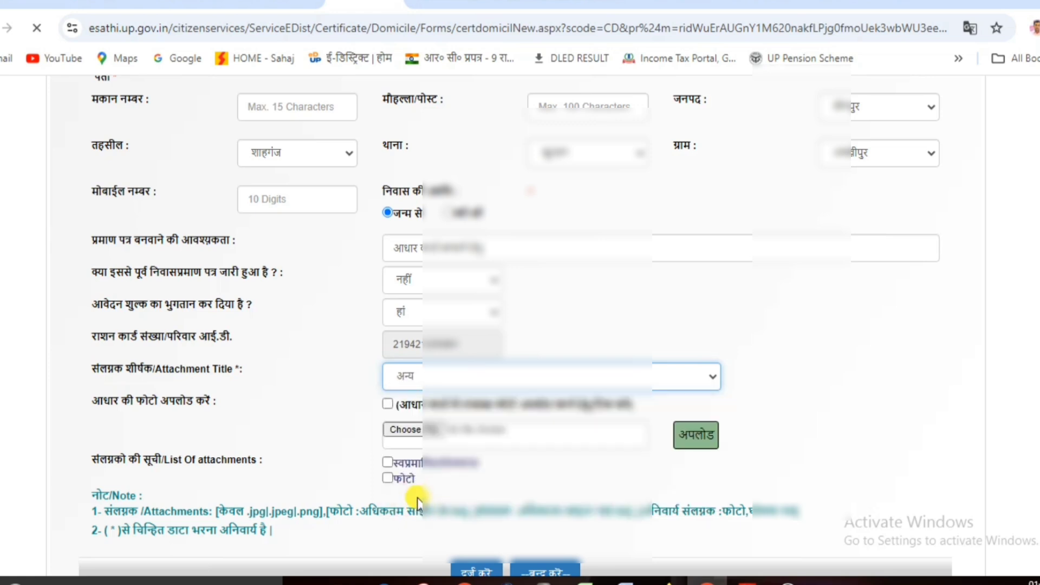
{"action": "left_click", "coordinate": [798, 377]}
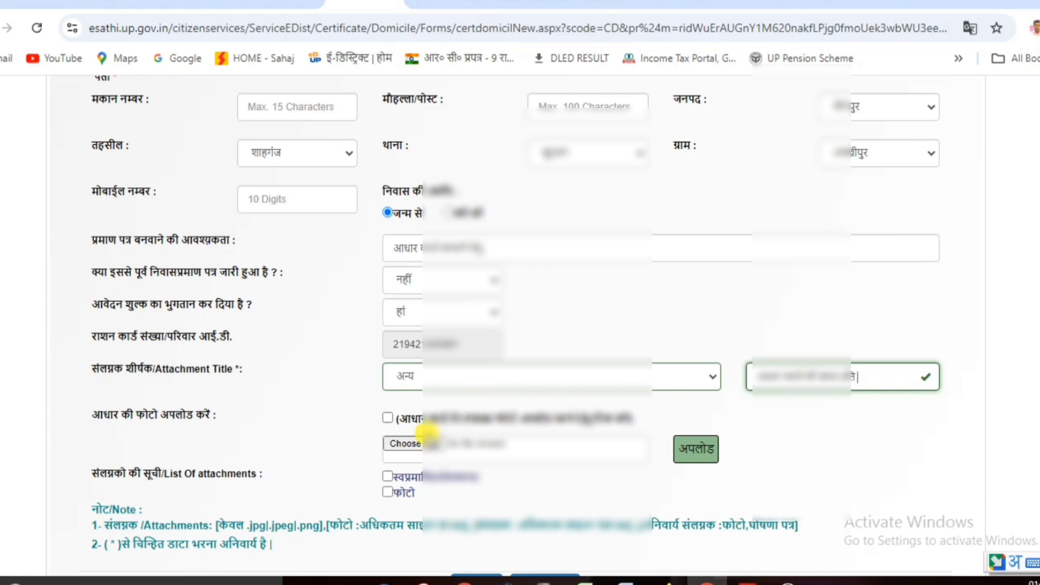
{"action": "left_click", "coordinate": [395, 445]}
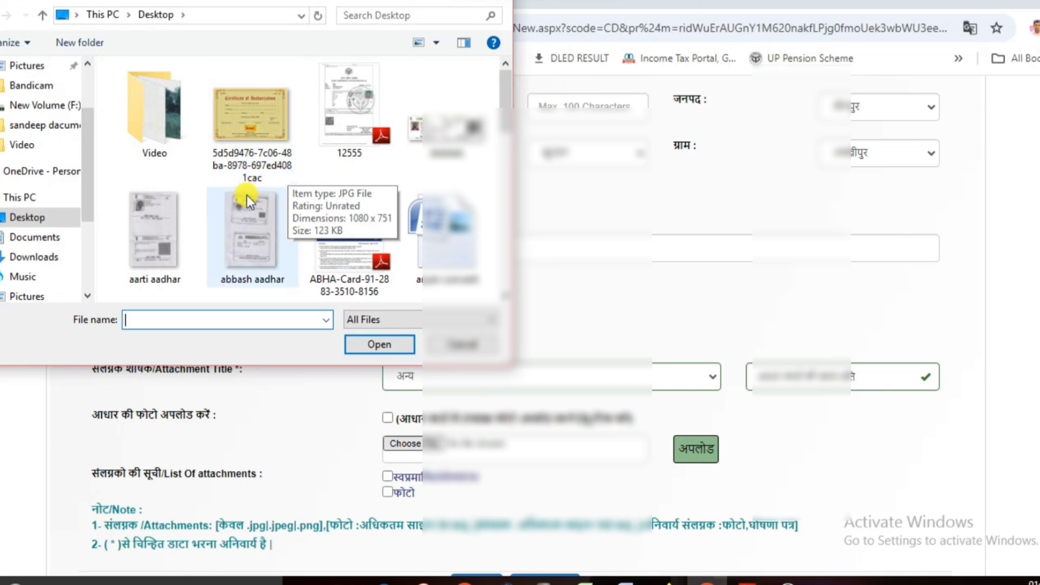
{"action": "left_click", "coordinate": [249, 216]}
{"action": "double_click", "coordinate": [249, 216]}
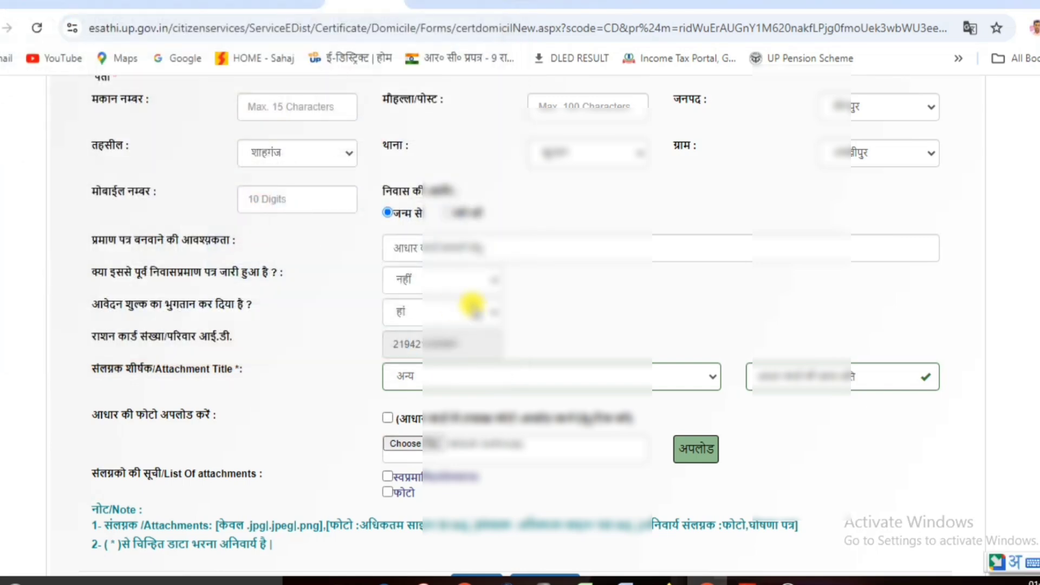
{"action": "left_click", "coordinate": [682, 449]}
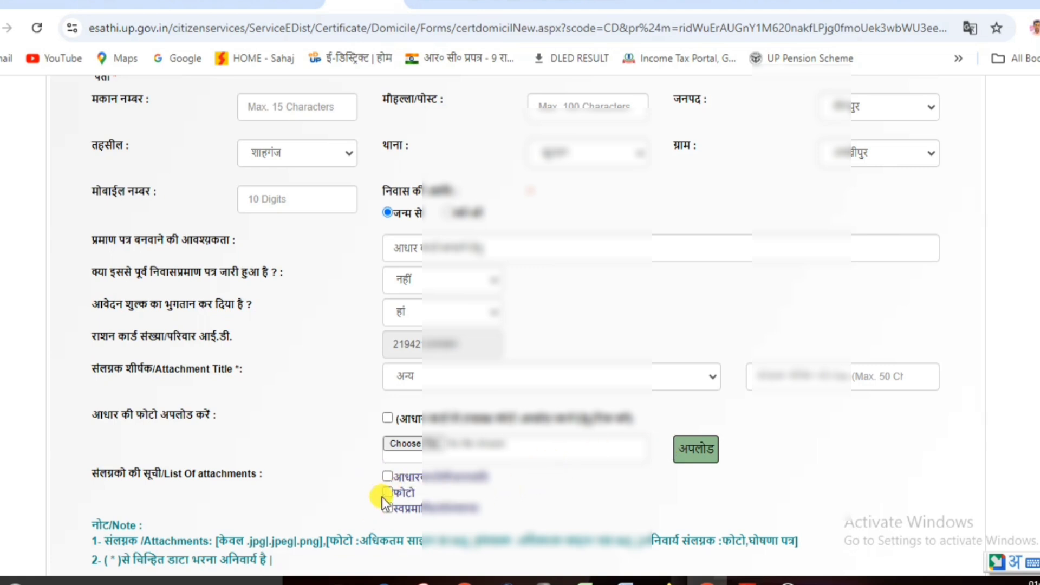
{"action": "scroll", "coordinate": [515, 495], "scroll_direction": "down", "scroll_amount": 1}
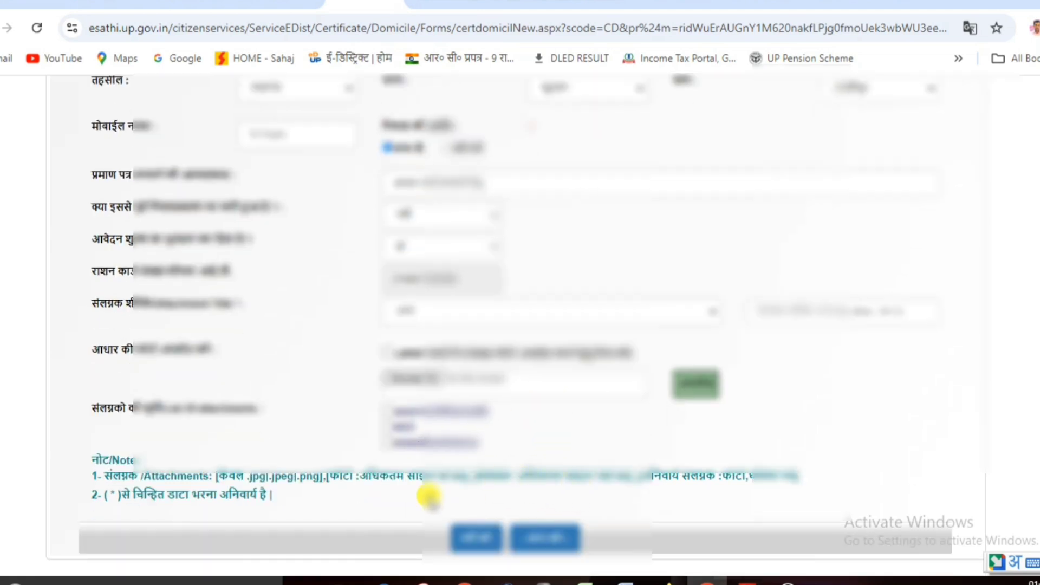
Submit the application with दर्ज करें, review the preview, and proceed to service-fee payment.
{"action": "left_click", "coordinate": [492, 535]}
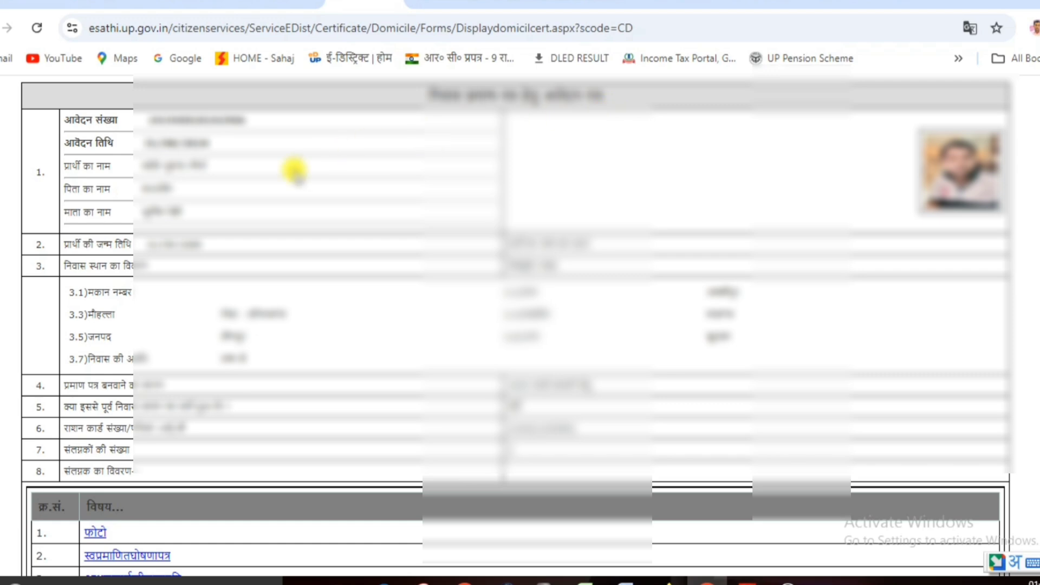
{"action": "scroll", "coordinate": [428, 287], "scroll_direction": "down", "scroll_amount": 3}
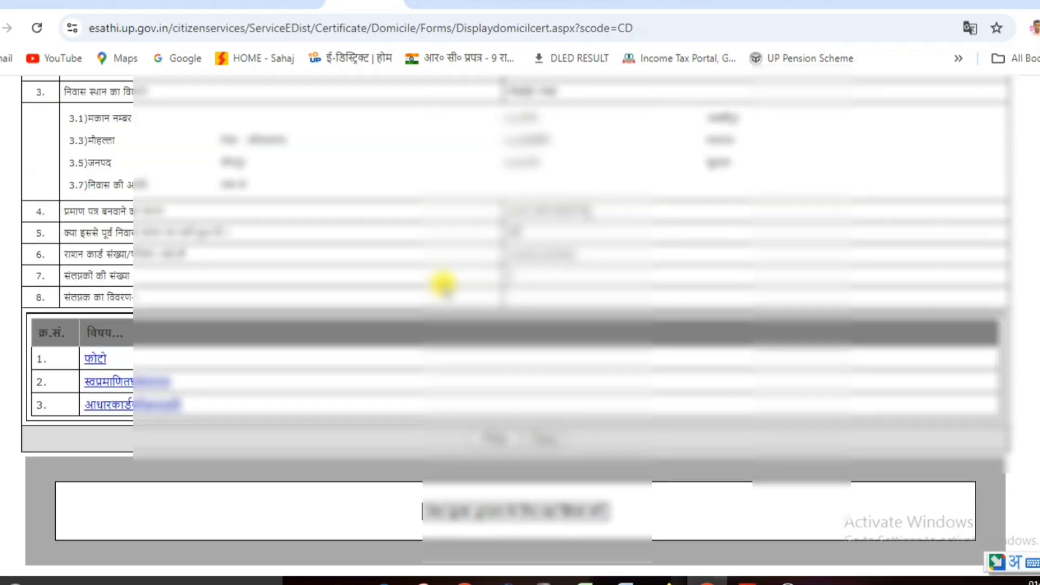
{"action": "scroll", "coordinate": [443, 284], "scroll_direction": "up", "scroll_amount": 3}
{"action": "scroll", "coordinate": [444, 283], "scroll_direction": "down", "scroll_amount": 3}
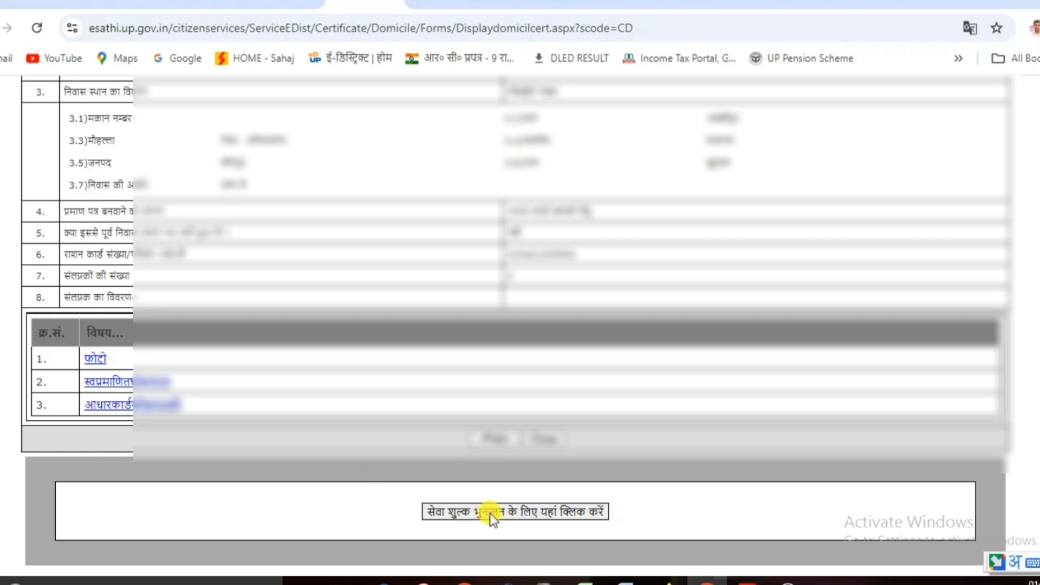
{"action": "left_click", "coordinate": [504, 512]}
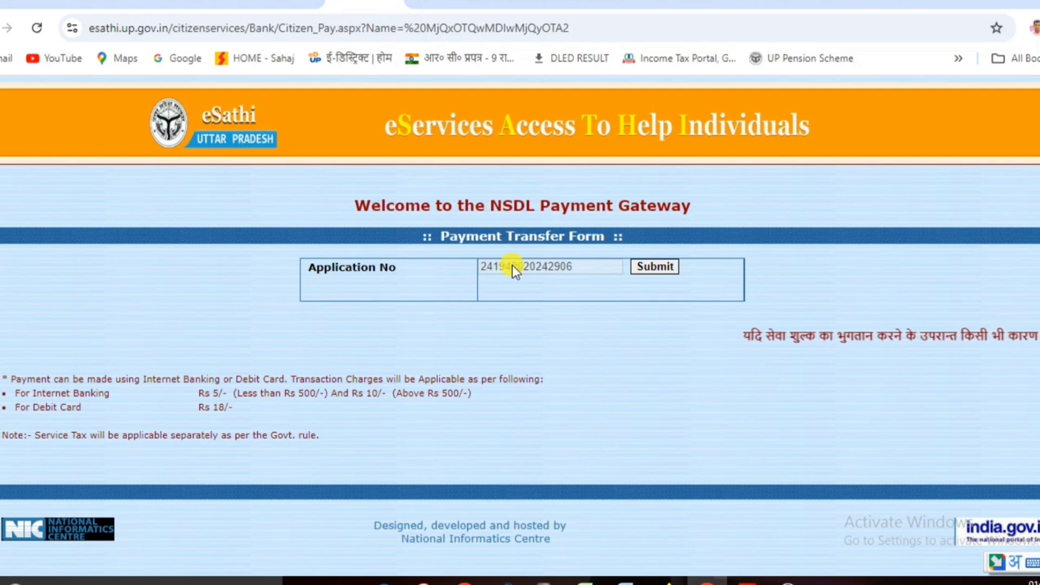
Fetch the ₹15 fee details for the application number and proceed to BillDesk payment.
{"action": "left_click", "coordinate": [655, 268]}
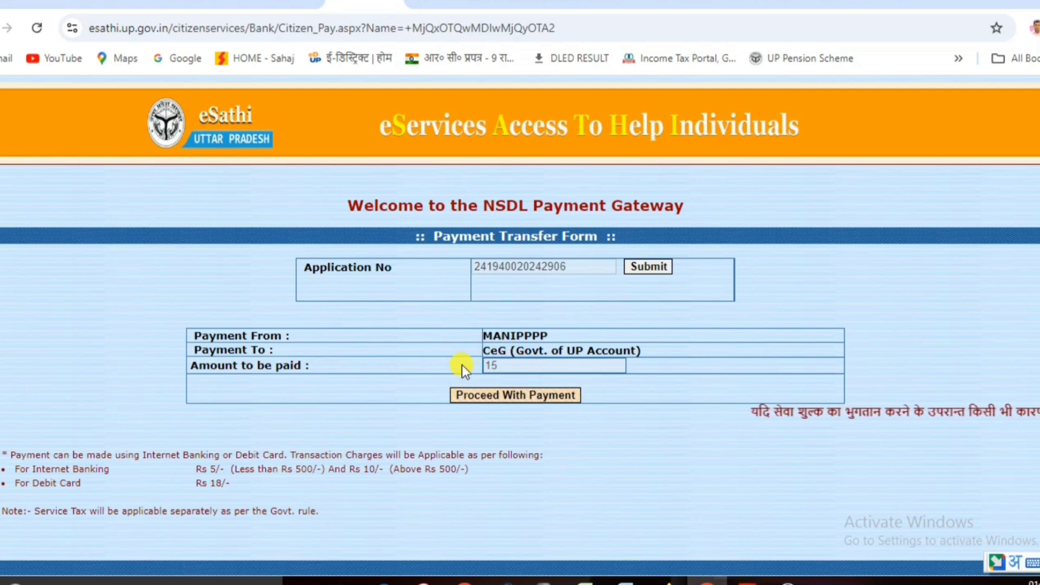
{"action": "left_click", "coordinate": [503, 398]}
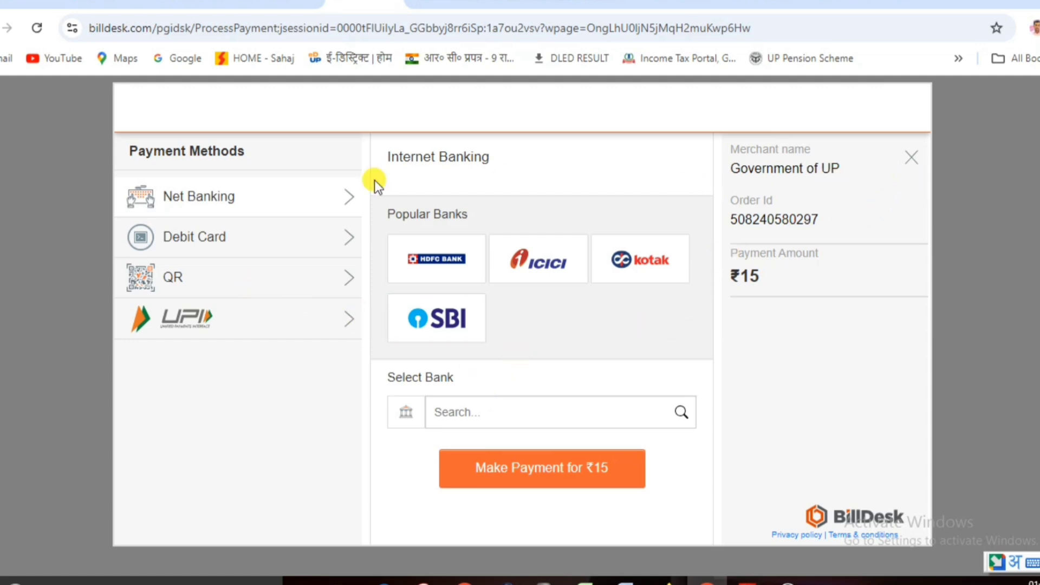
Switch the BillDesk payment method from debit card to QR, select BHIM UPI, and start the ₹15 payment.
{"action": "left_click", "coordinate": [204, 234]}
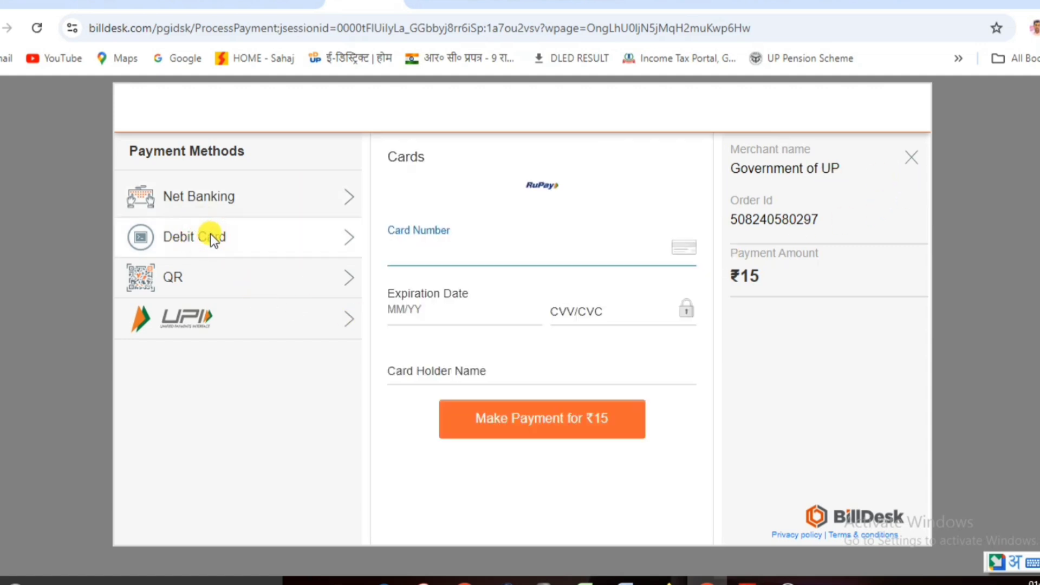
{"action": "left_click", "coordinate": [177, 284]}
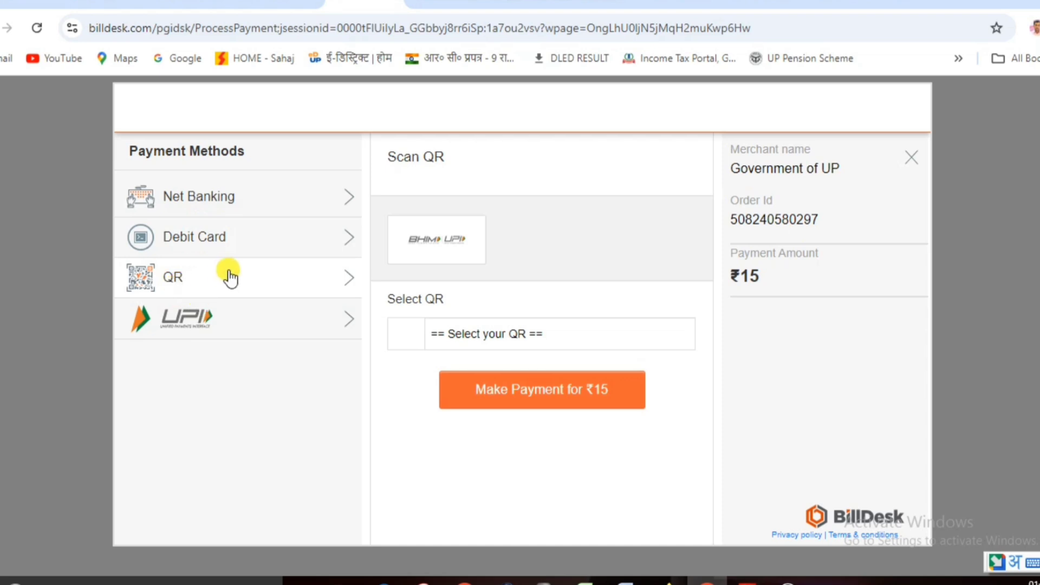
{"action": "left_click", "coordinate": [426, 240]}
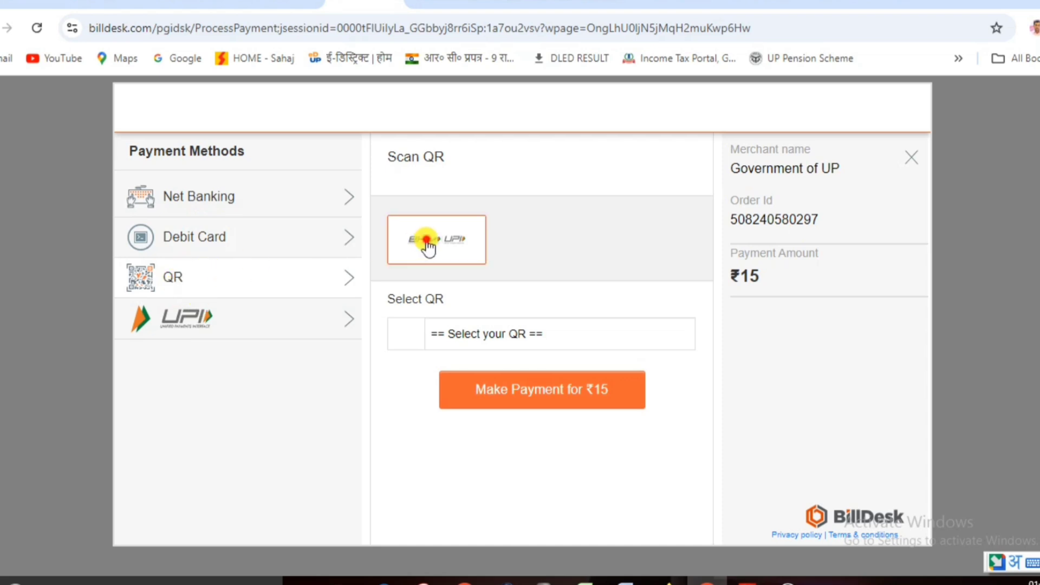
{"action": "left_click", "coordinate": [548, 390]}
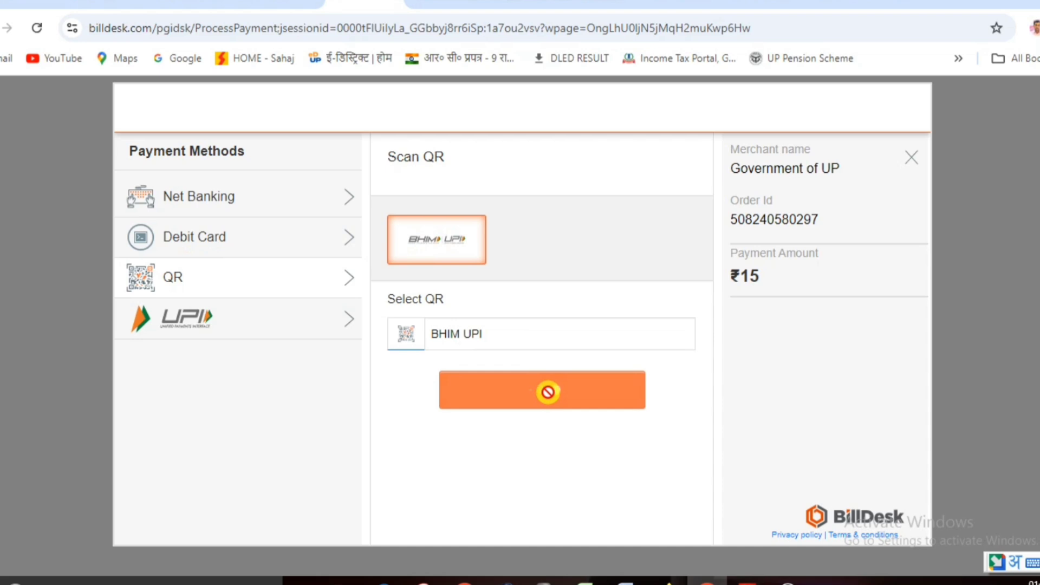